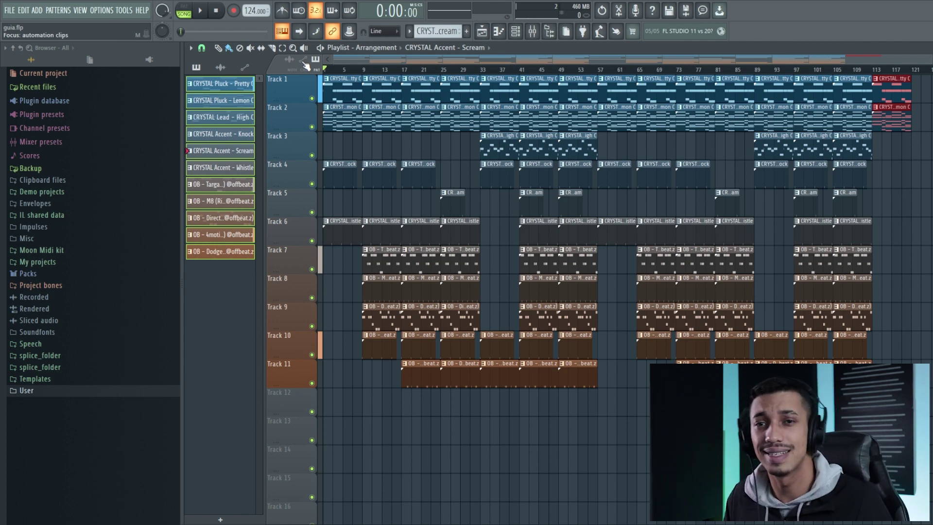
Step: Open the first Pretty C pluck pattern's notes in the piano roll, checking its channel in the channel rack
scroll(340, 78, up, 3)
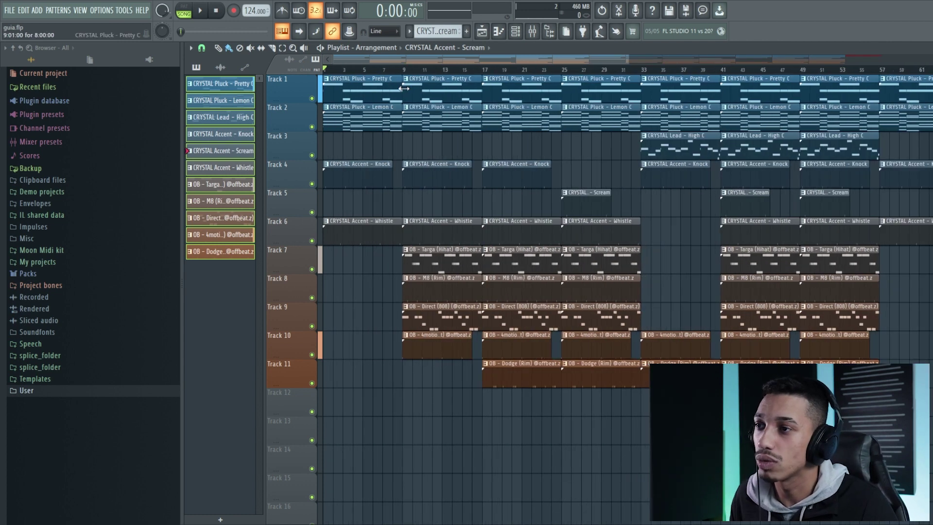
double_click(374, 92)
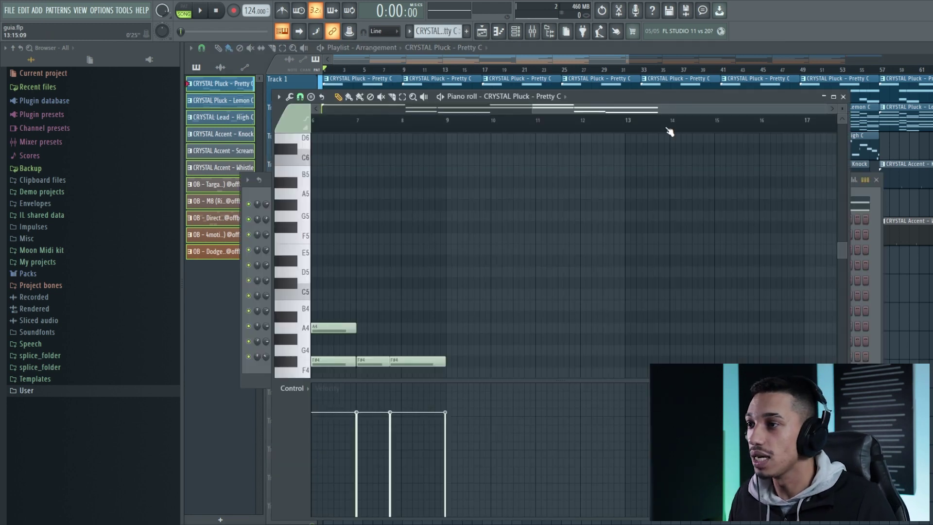
click(844, 97)
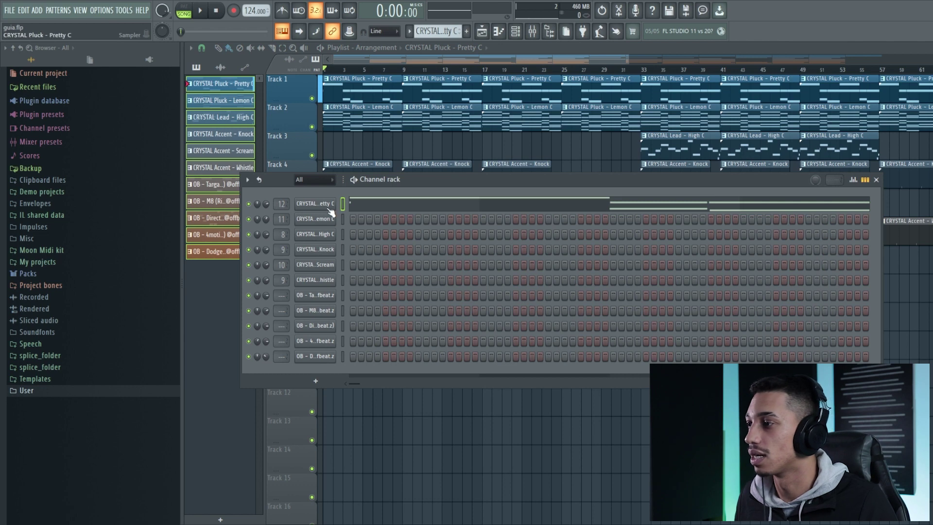
click(404, 206)
Step: Examine the Pretty C pluck melody across its full range and select all of its notes
scroll(402, 206, down, 3)
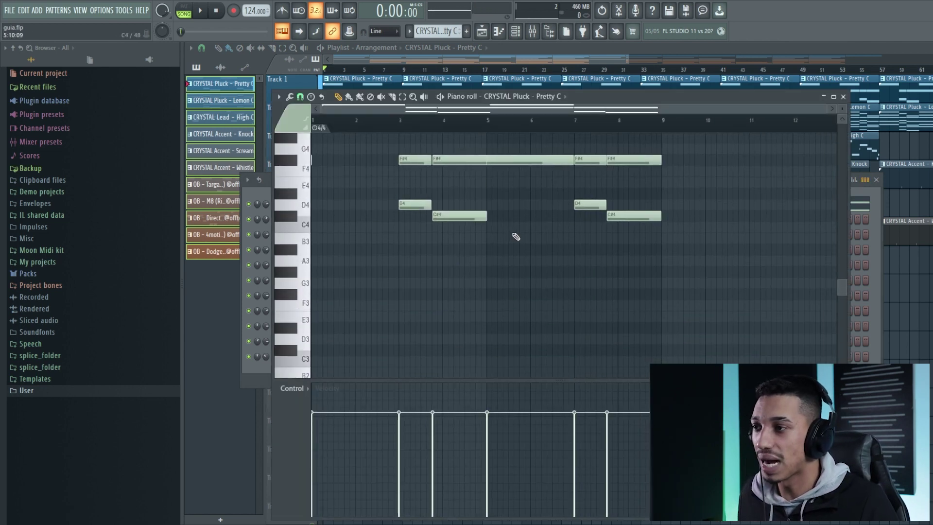
scroll(522, 245, up, 3)
key(space)
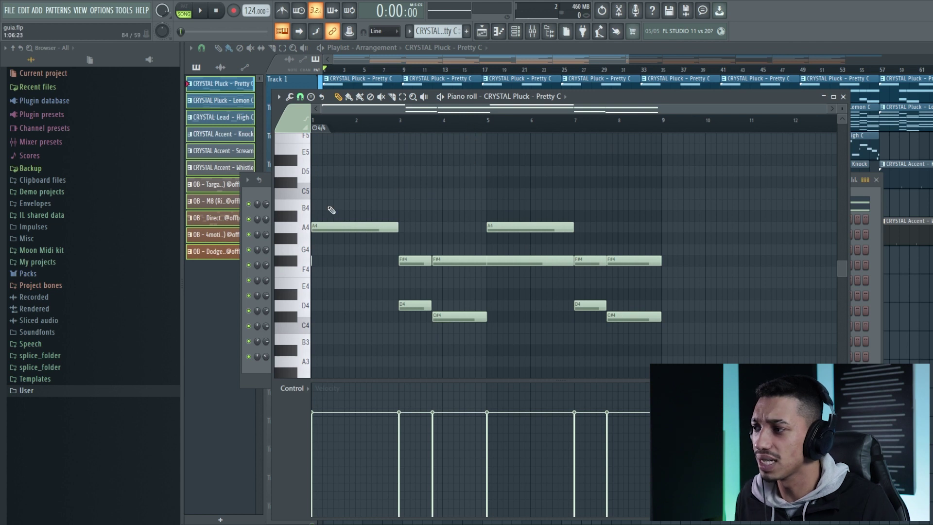
scroll(396, 162, up, 3)
scroll(377, 248, up, 2)
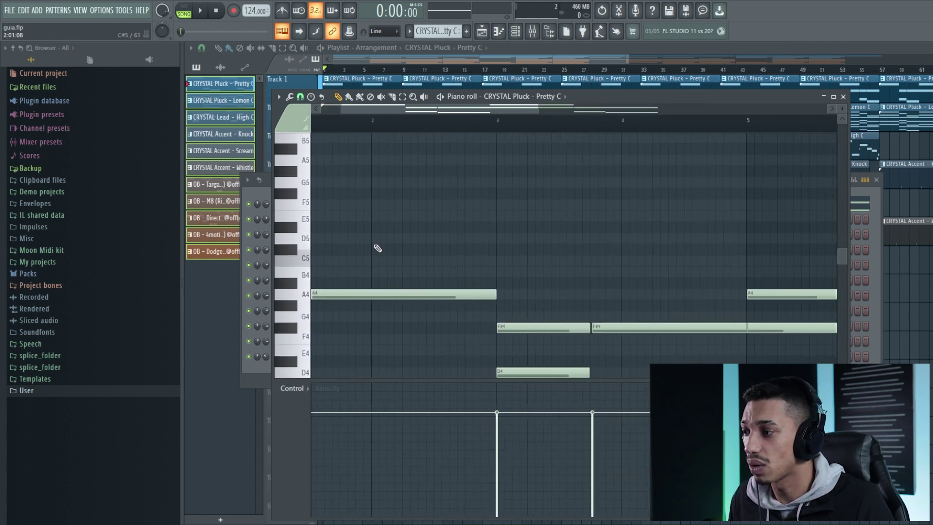
scroll(604, 281, down, 2)
scroll(584, 282, down, 3)
drag(336, 177, 702, 337)
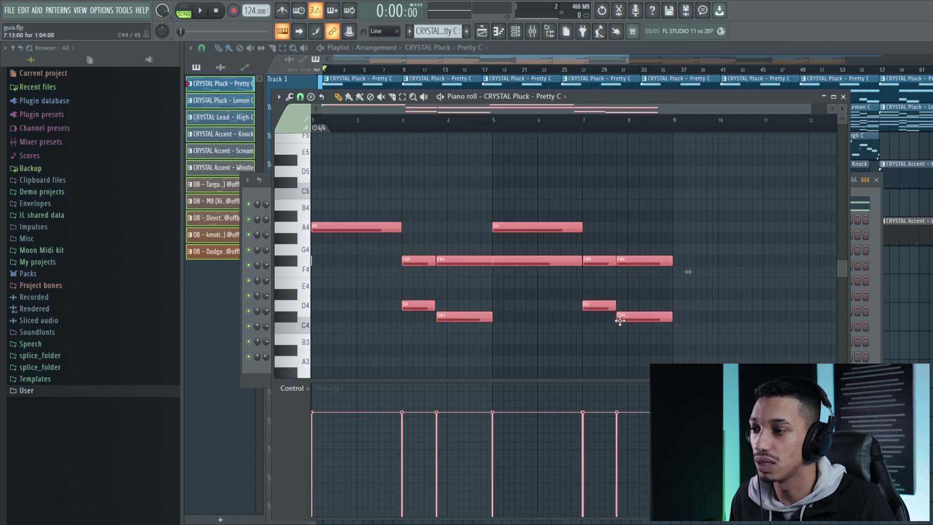
Step: Play back the Pretty C pluck pattern, stop it, and close its piano roll and the channel rack
click(440, 98)
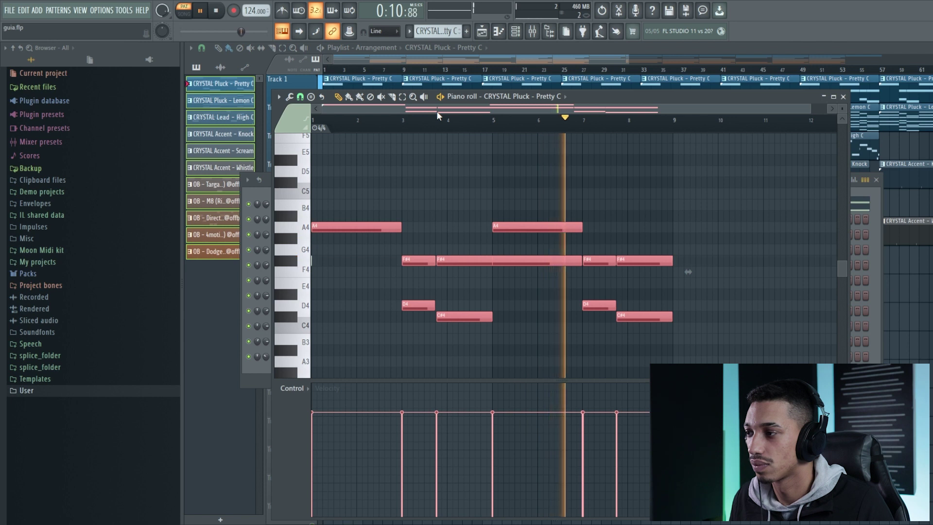
scroll(436, 111, up, 5)
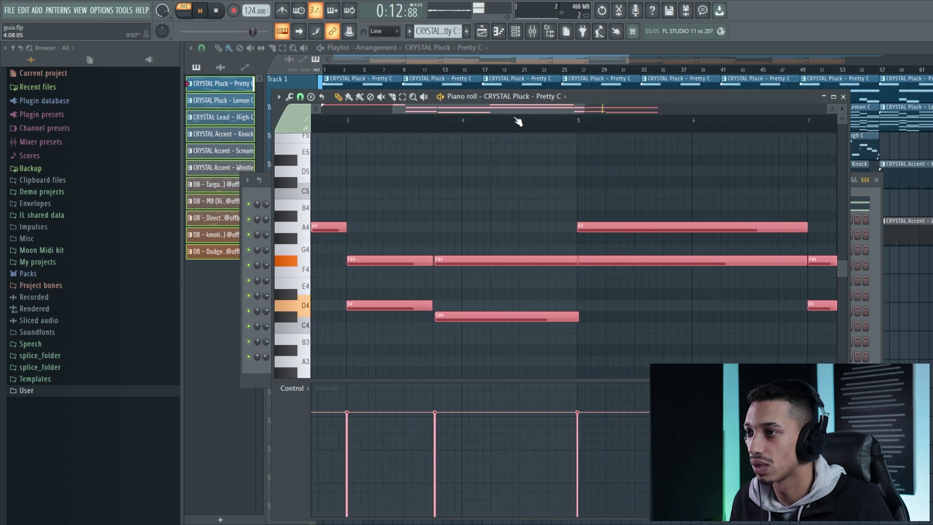
scroll(316, 284, up, 3)
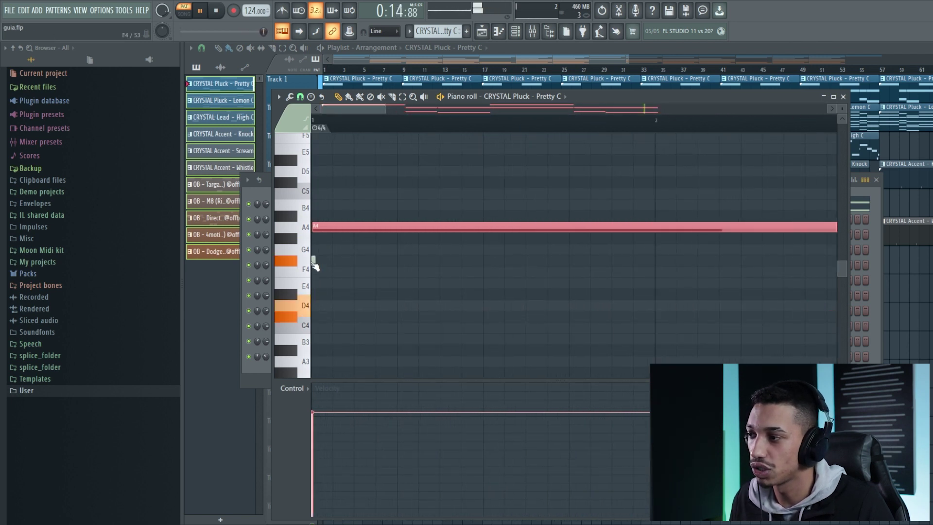
scroll(315, 267, down, 8)
key(space)
click(843, 96)
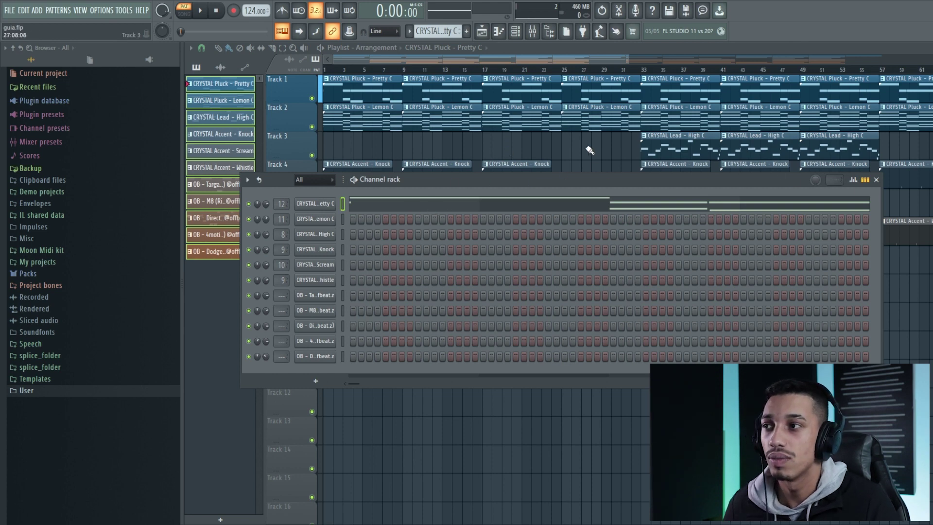
key(F6)
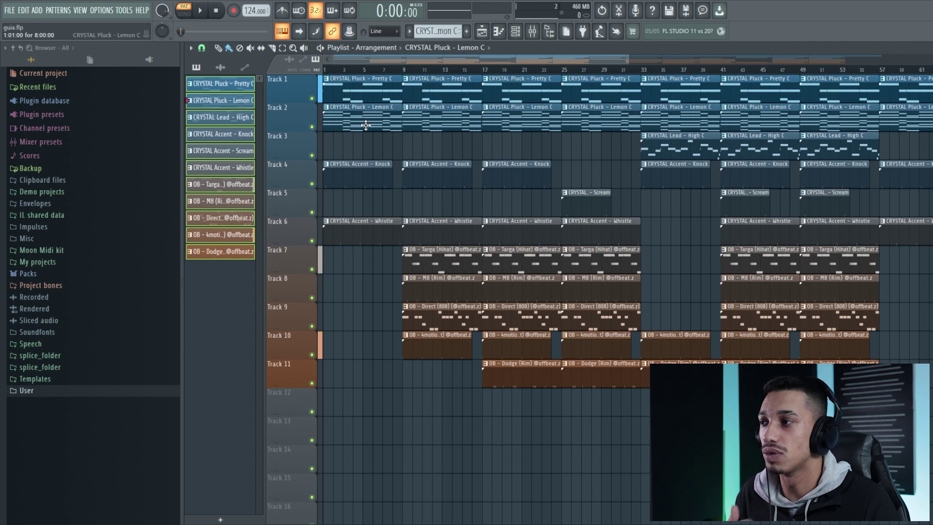
Step: Open the first Lemon C pluck pattern in the piano roll and highlight its middle notes and its upper notes
double_click(365, 125)
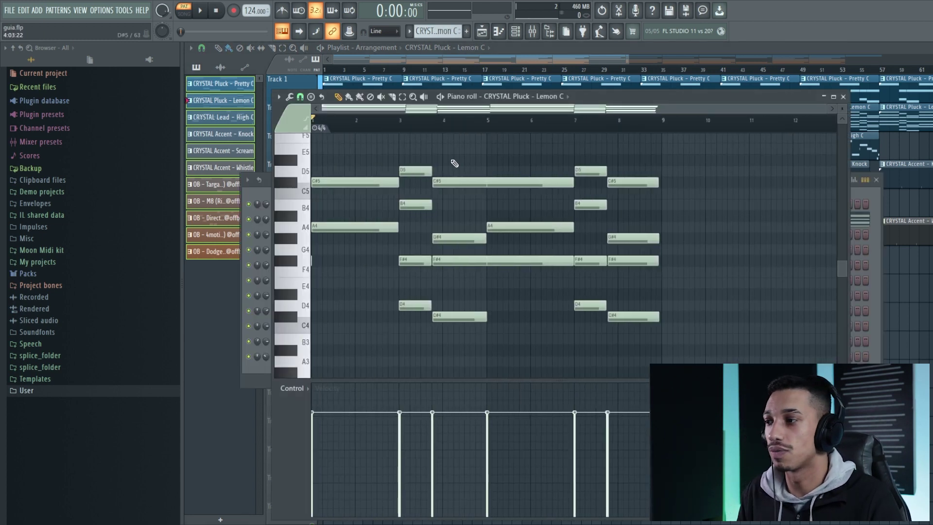
drag(321, 202, 734, 300)
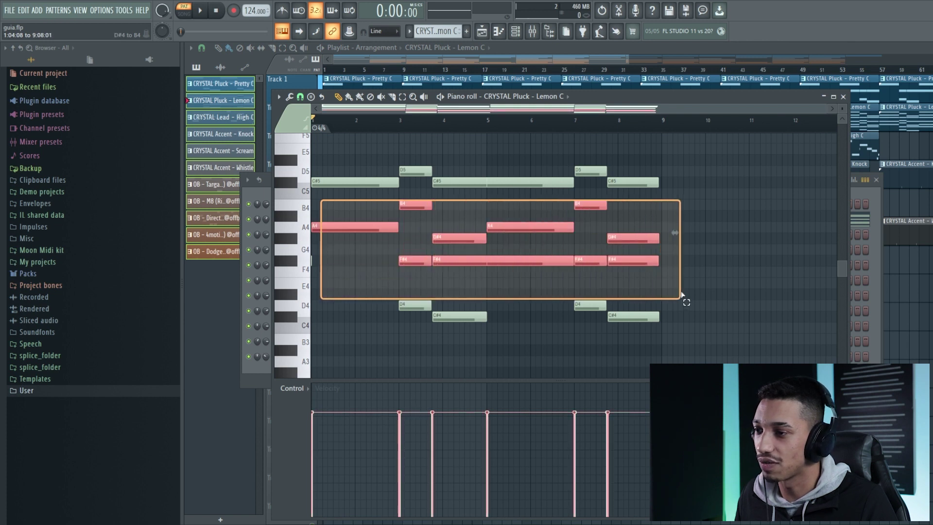
drag(314, 211, 659, 307)
drag(328, 136, 654, 207)
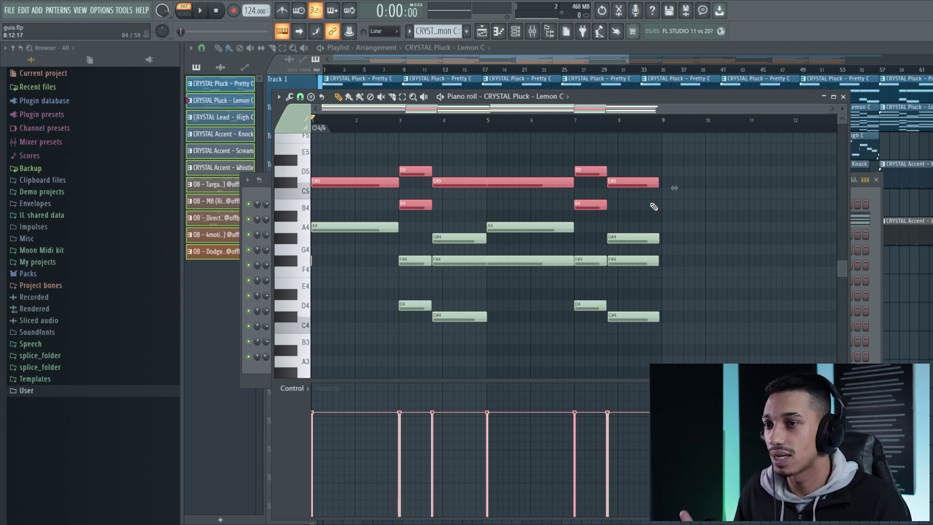
Step: Reopen the Lemon C pluck's piano roll from its channel, play the pattern through, stop it and close the editor
click(844, 97)
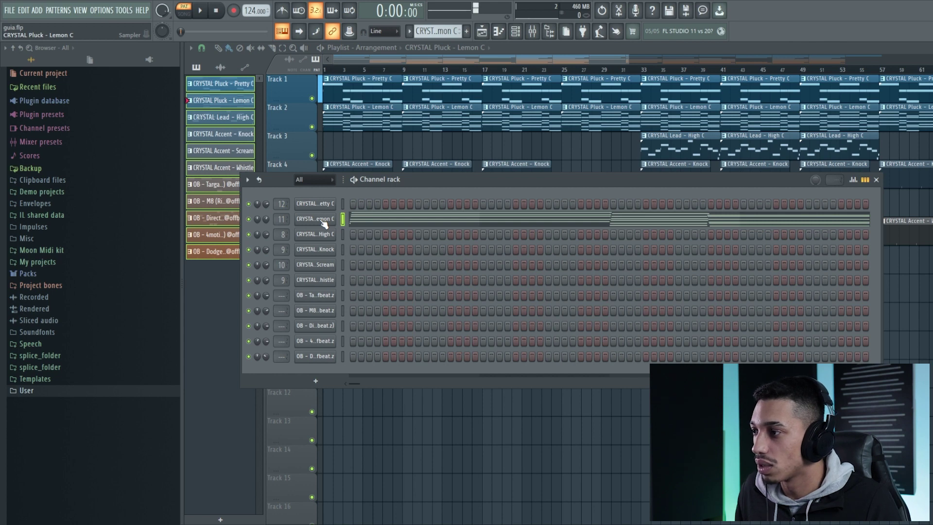
click(426, 228)
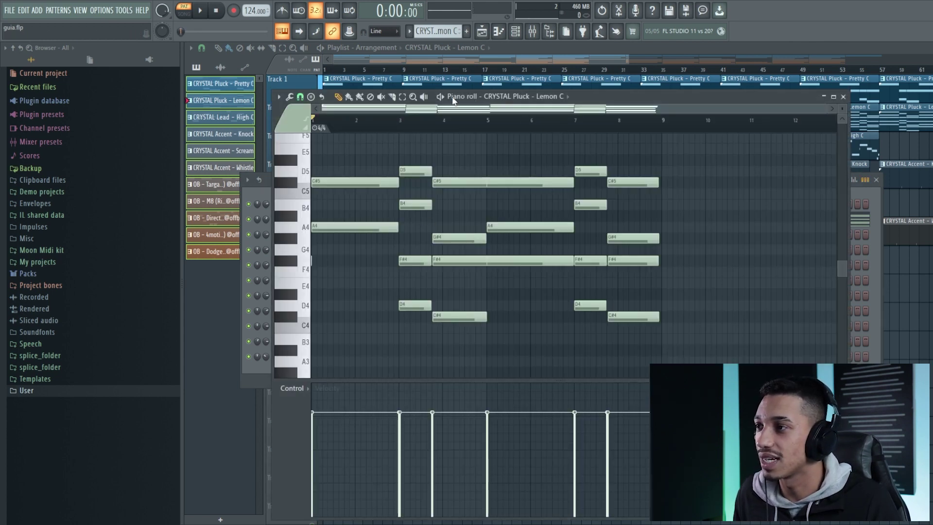
key(space)
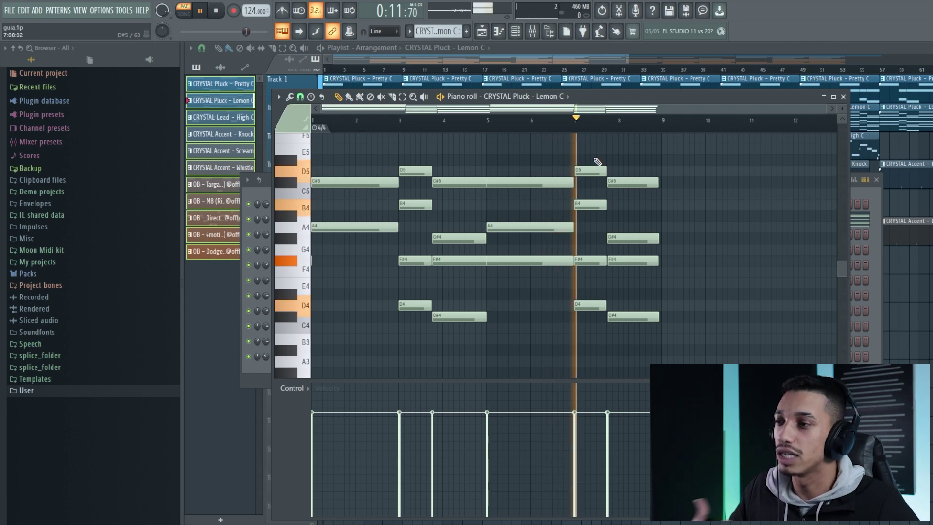
key(space)
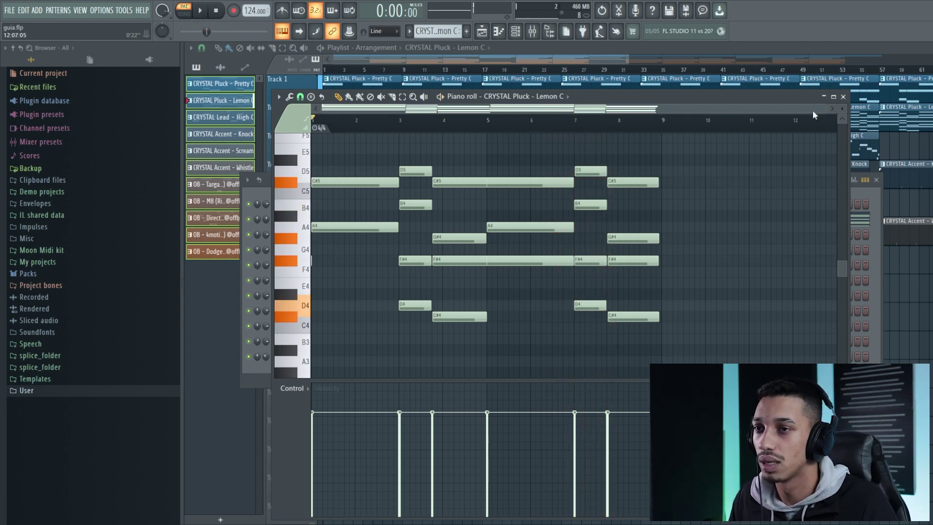
click(843, 97)
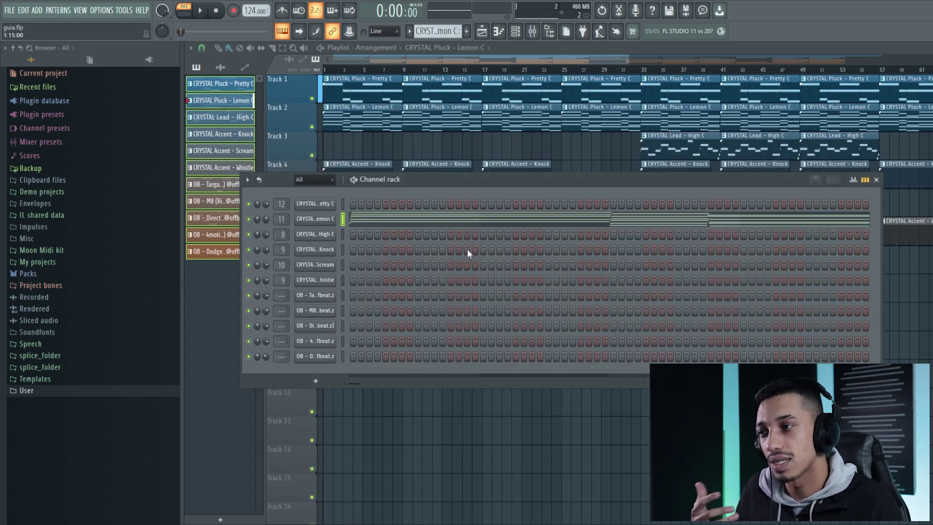
Step: Solo Tracks 1 and 2 together in the playlist and play both plucks from the start
click(302, 95)
right_click(312, 99)
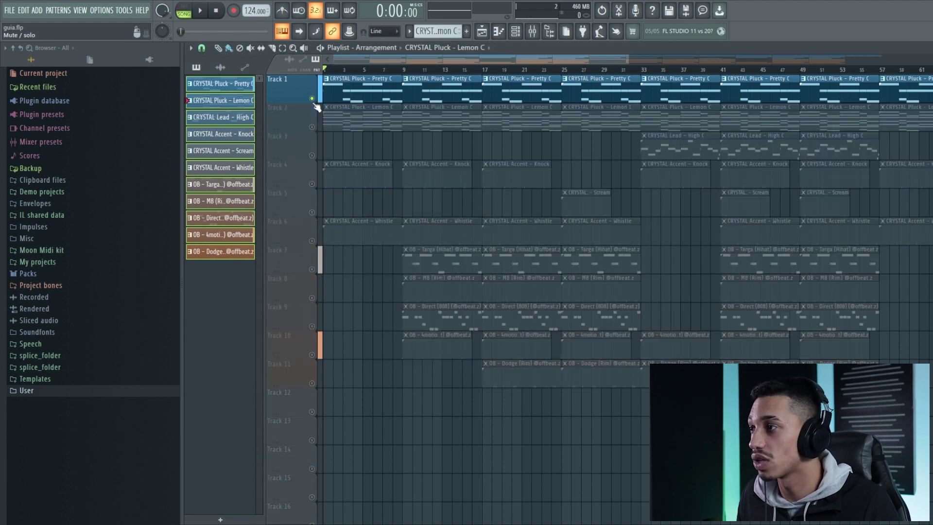
right_click(312, 127)
click(312, 99)
key(space)
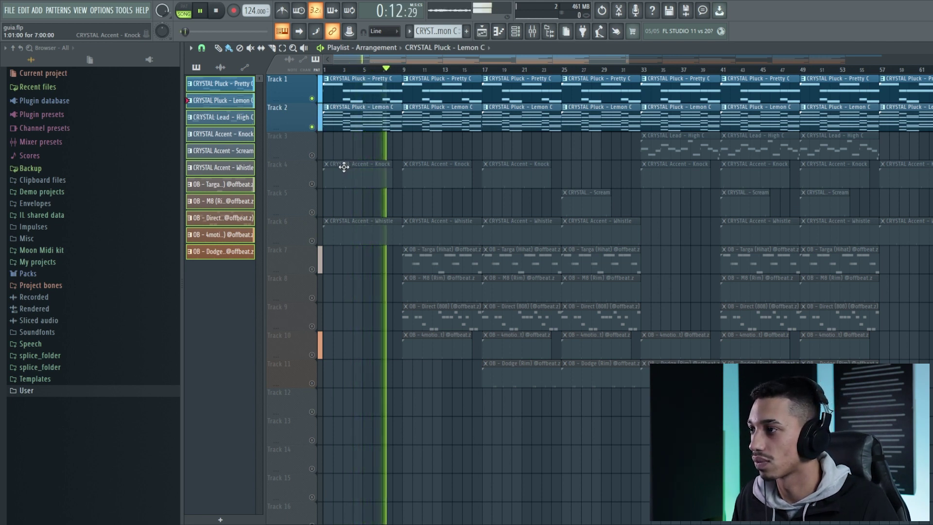
key(space)
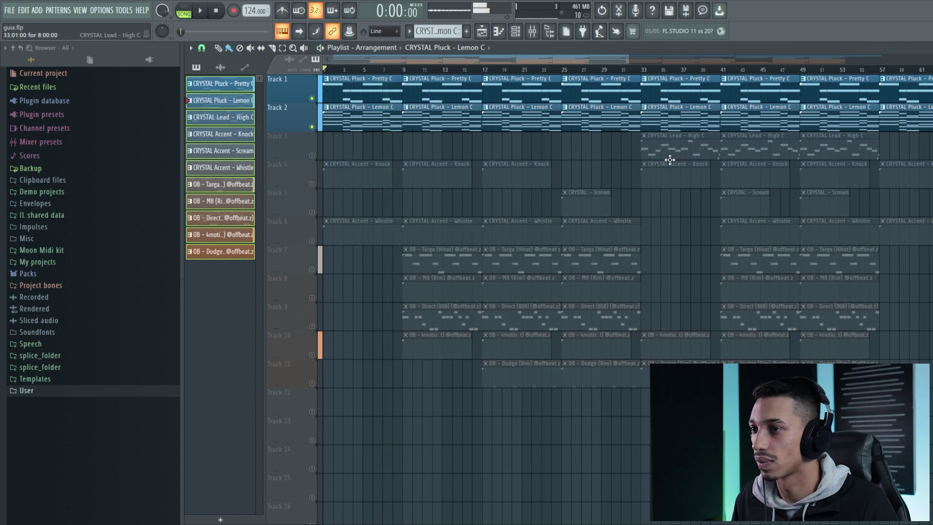
Step: Solo Track 3 and place the playhead just before its first High C lead clip at bar 33
right_click(315, 156)
click(635, 69)
scroll(671, 144, down, 2)
scroll(671, 143, up, 4)
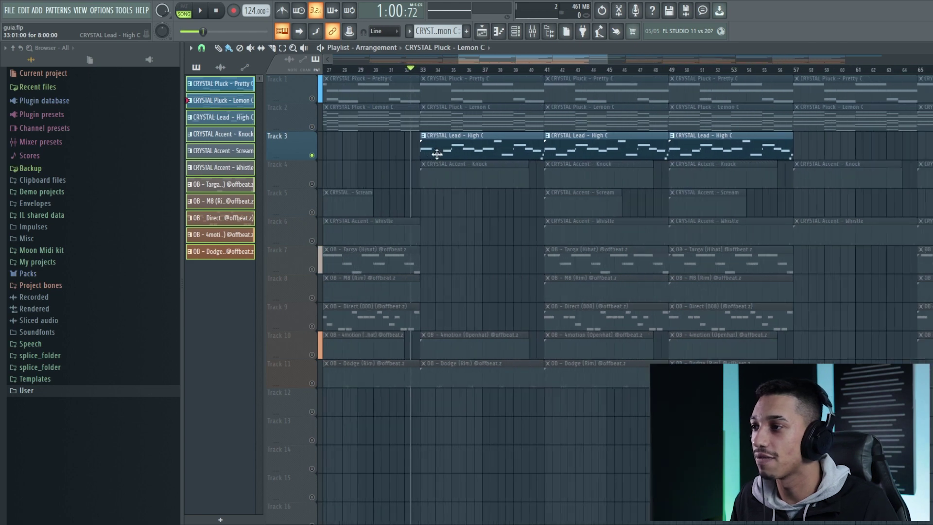
Step: Open the first High C lead pattern in the piano roll and examine the notes of its melody
double_click(452, 146)
scroll(448, 169, left, 1)
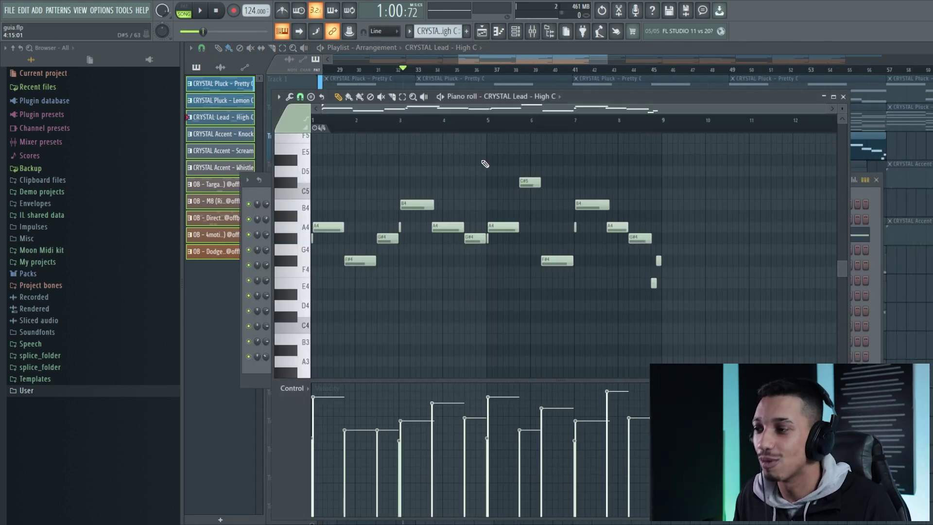
scroll(501, 156, up, 2)
scroll(494, 110, up, 2)
scroll(590, 207, down, 3)
scroll(590, 208, down, 1)
scroll(559, 214, down, 3)
scroll(486, 209, up, 3)
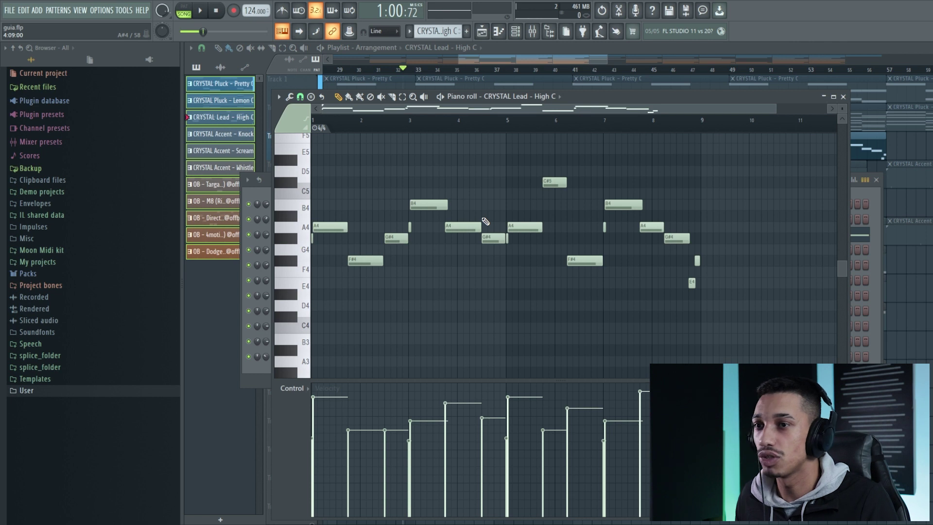
Step: Audition the High C lead sound in the channel rack and return to its notes in the piano roll
click(875, 262)
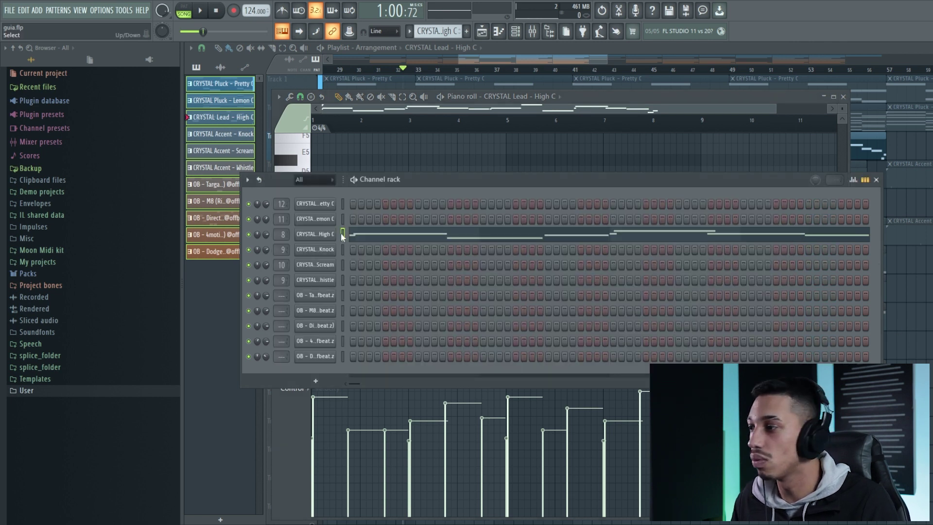
click(340, 234)
click(563, 187)
click(330, 236)
click(329, 235)
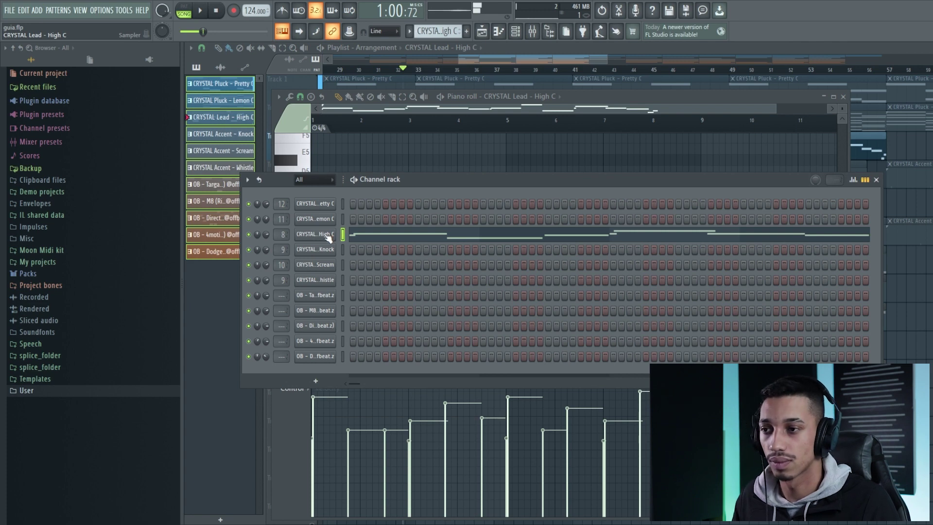
click(396, 239)
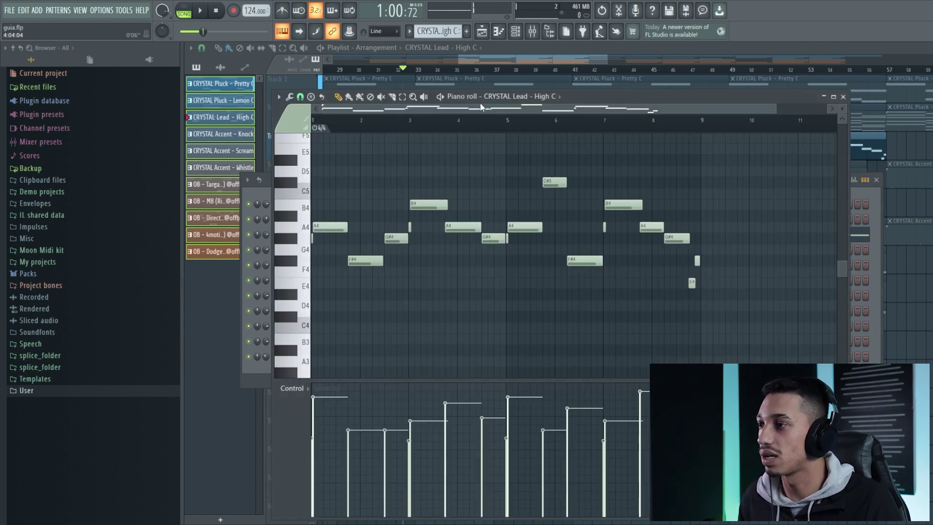
Step: Play back the High C lead pattern, stop it, and close its piano roll and the channel rack
click(441, 96)
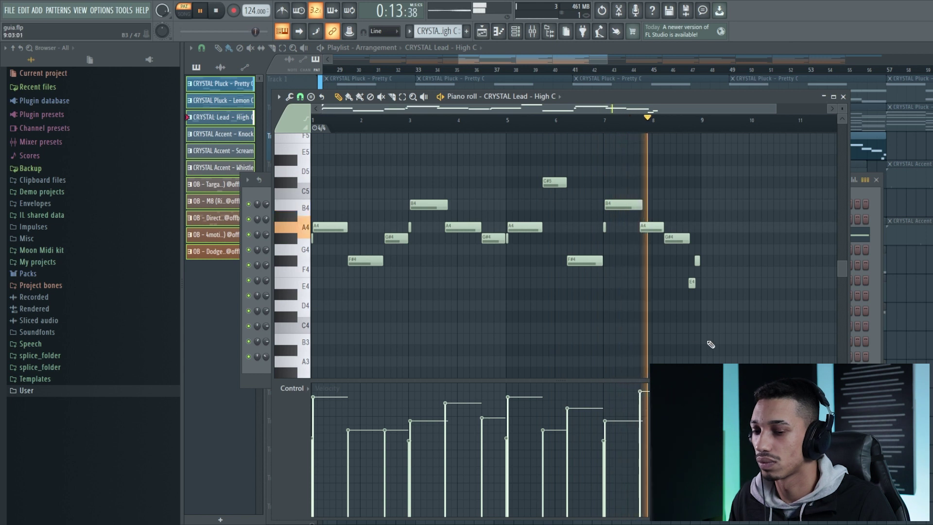
click(844, 96)
key(space)
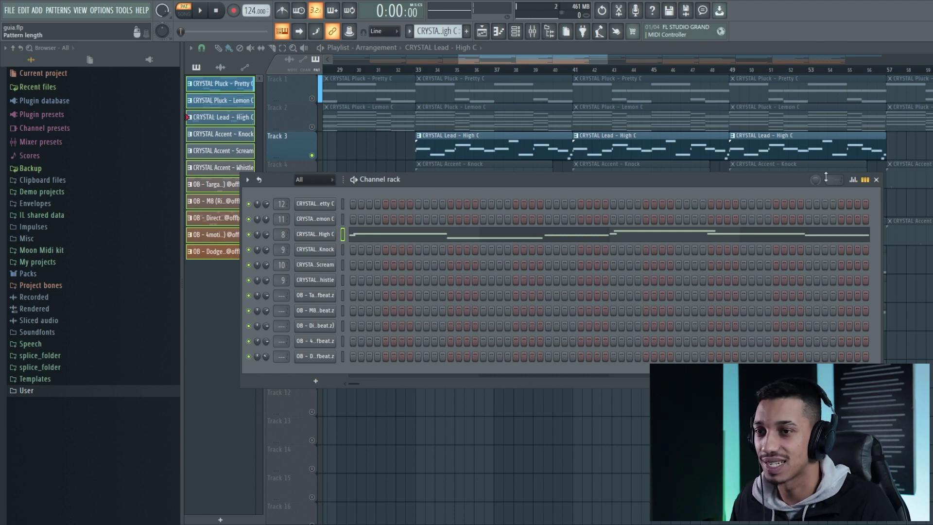
click(878, 179)
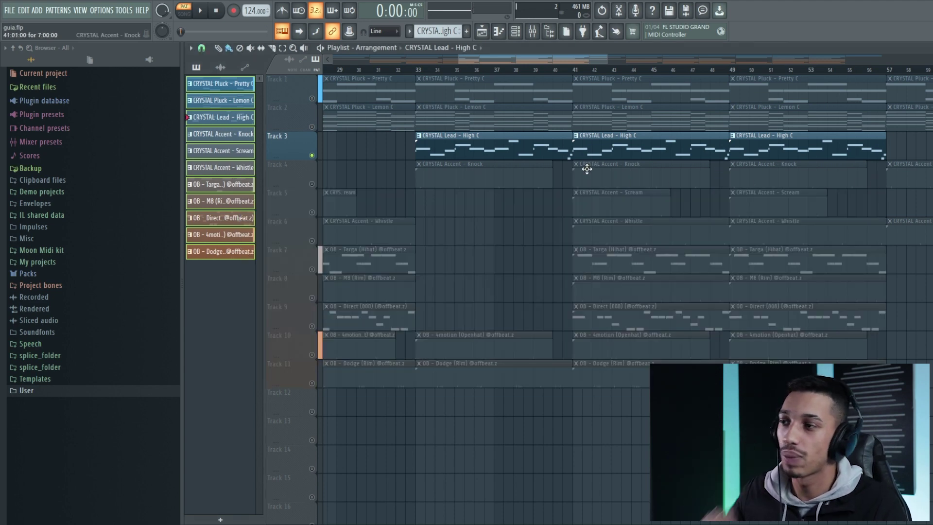
Step: Unmute Track 4 with the Knock accent clips so it is active alongside Track 3
scroll(572, 188, down, 6)
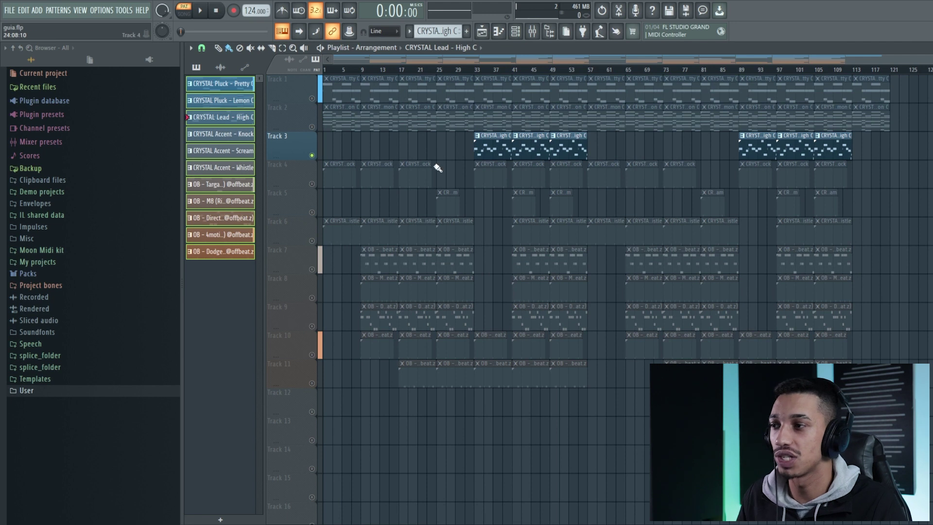
click(313, 184)
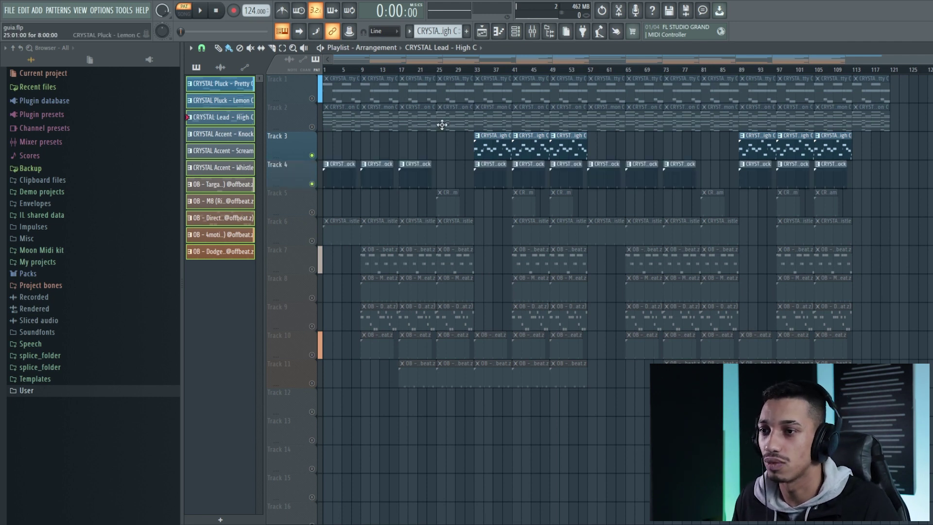
scroll(330, 147, up, 5)
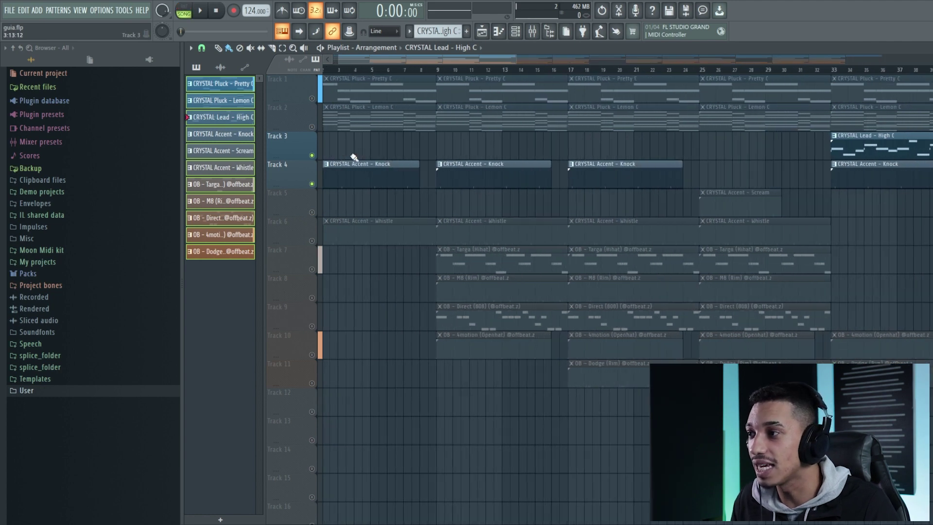
Step: Open the first Knock accent clip on Track 4 in the piano roll, play the pattern, stop it and close the piano roll
scroll(384, 162, up, 2)
scroll(378, 165, down, 5)
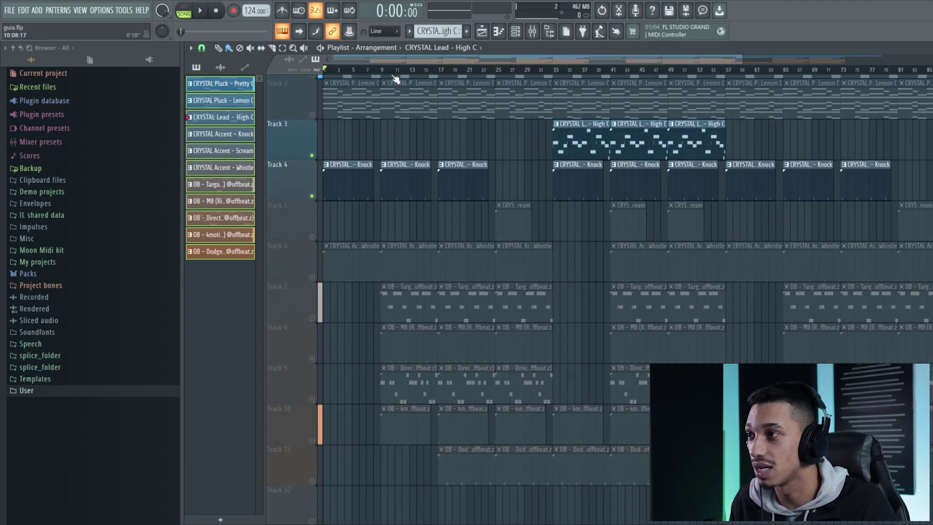
drag(746, 59, 462, 73)
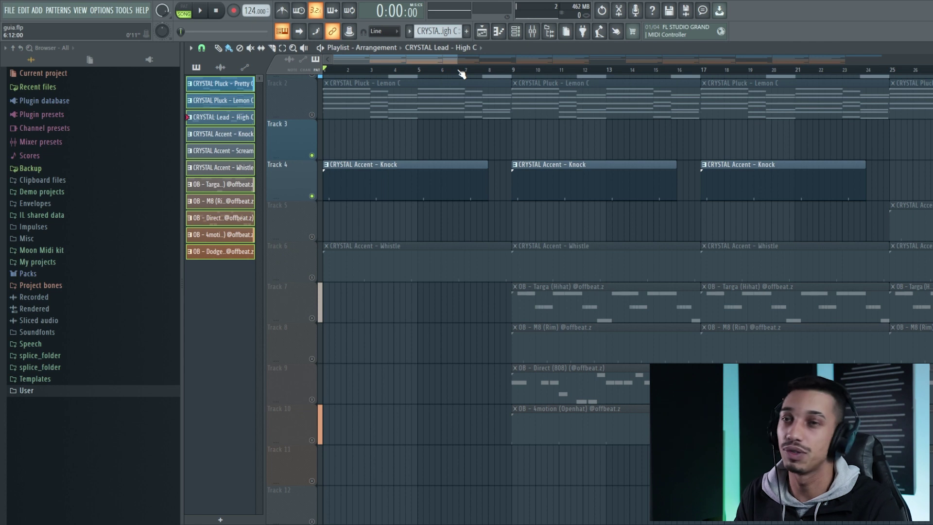
double_click(408, 185)
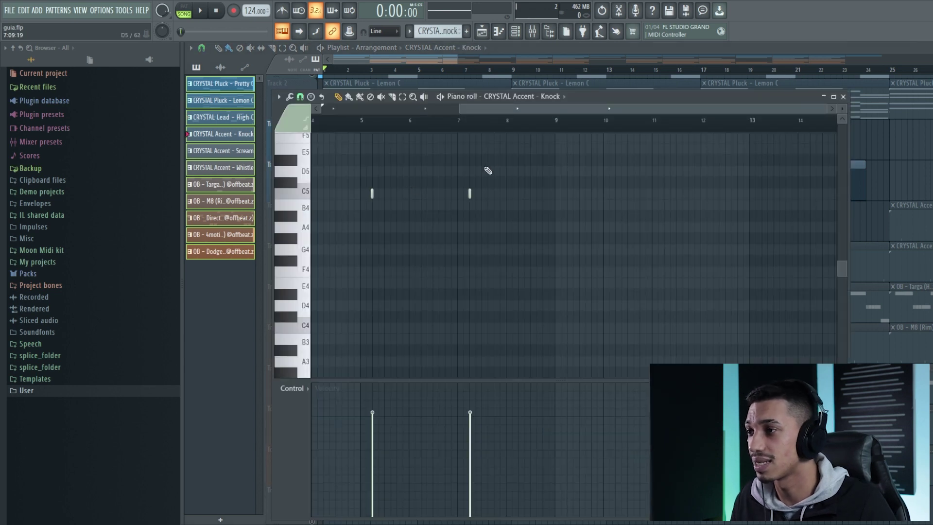
click(446, 98)
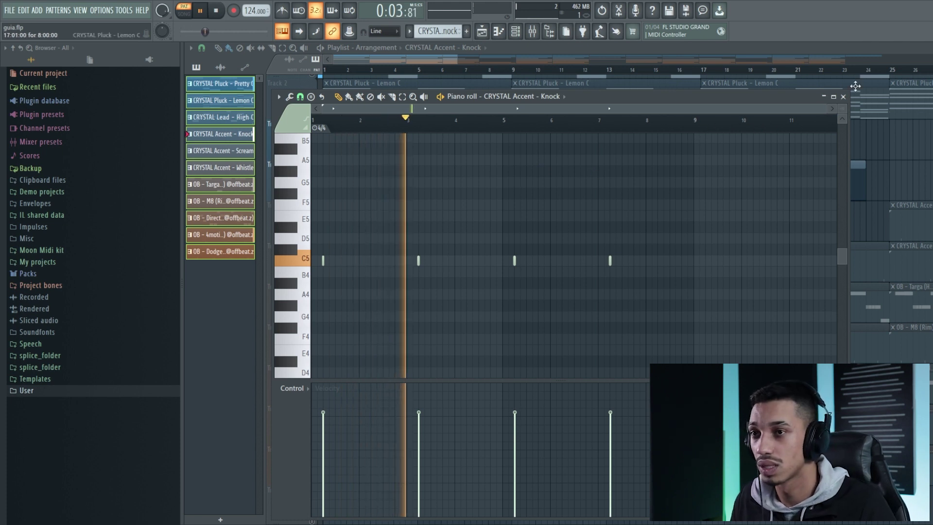
key(space)
click(844, 97)
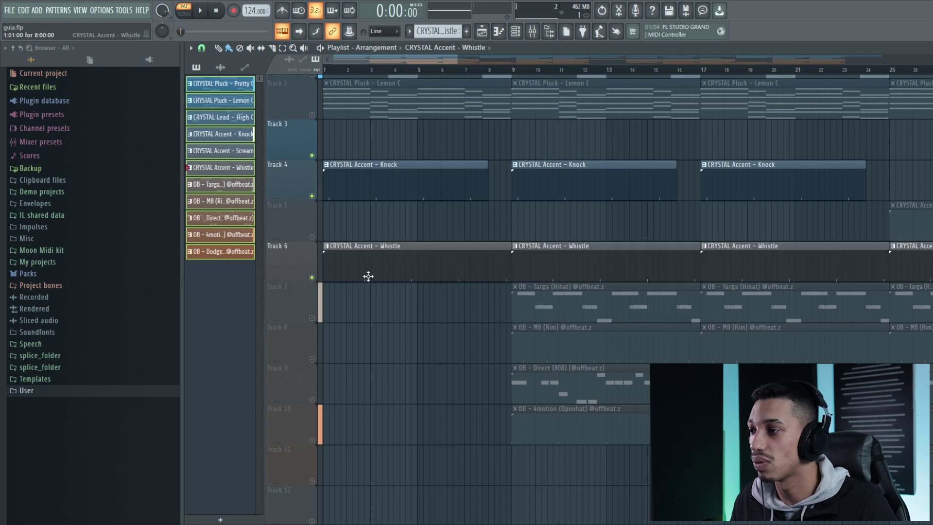
Step: Open the first Whistle accent clip on Track 6 in the piano roll, play its pattern, and close the piano roll
double_click(438, 270)
scroll(442, 125, left, 4)
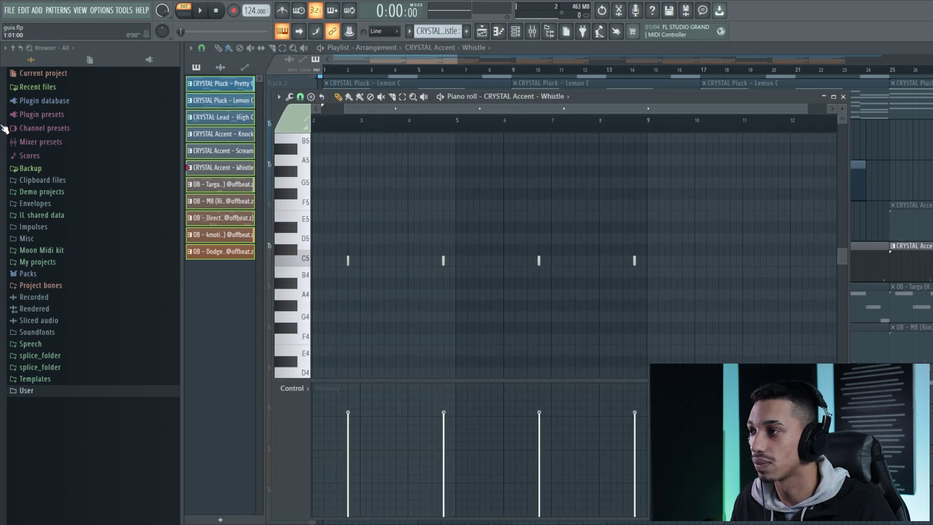
key(space)
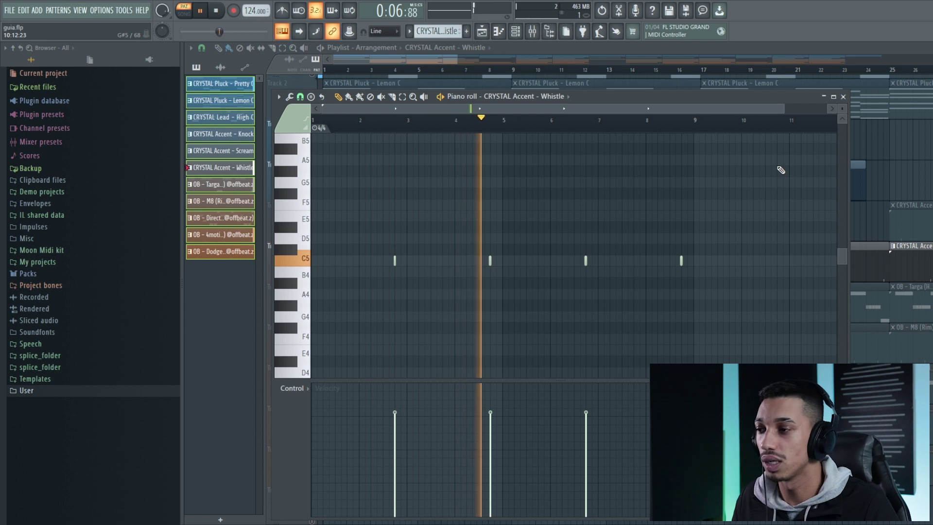
click(844, 96)
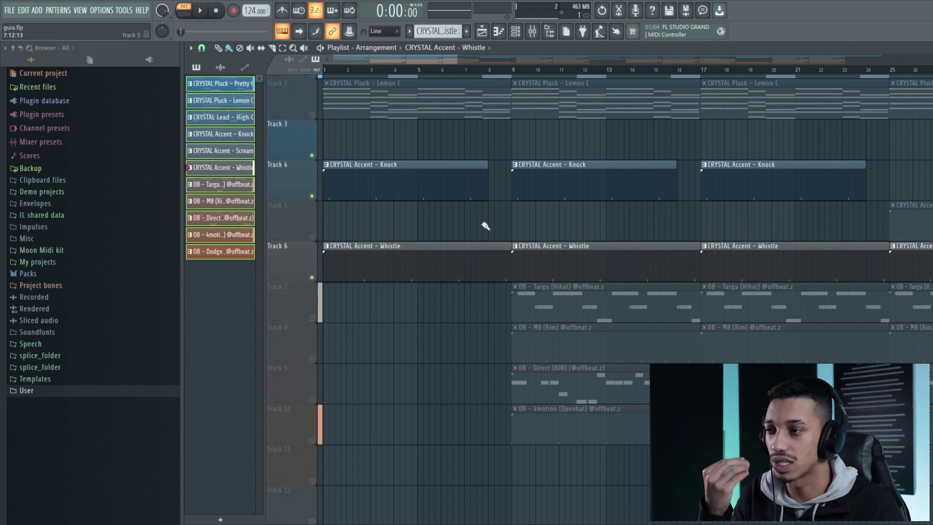
Step: Open the Scream accent clip at bar 25 on Track 5 in the piano roll, play its pattern, stop it and close the piano roll
scroll(480, 218, down, 5)
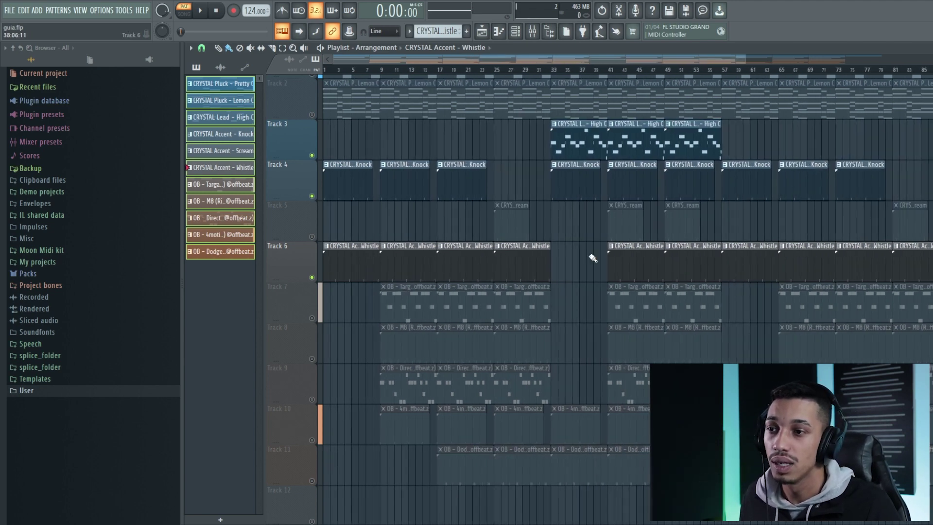
scroll(391, 73, up, 3)
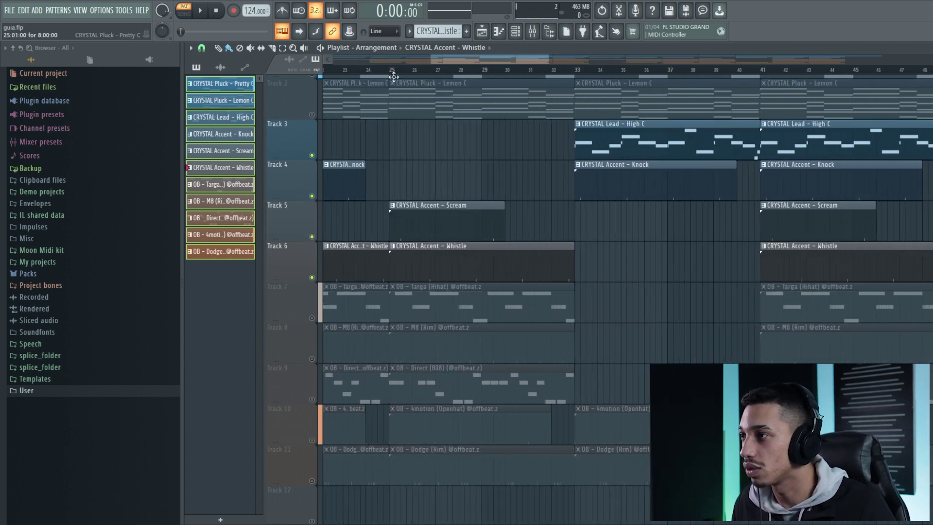
click(385, 68)
double_click(424, 217)
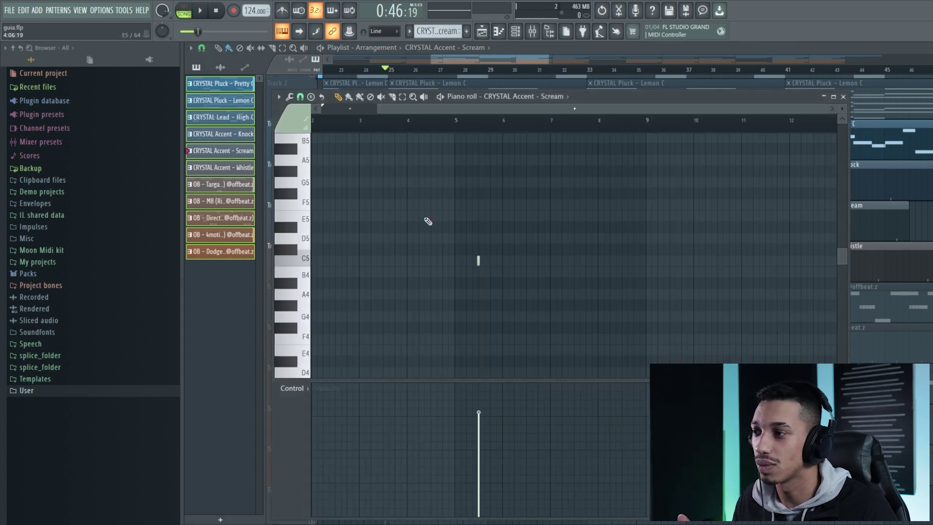
drag(424, 119, 342, 114)
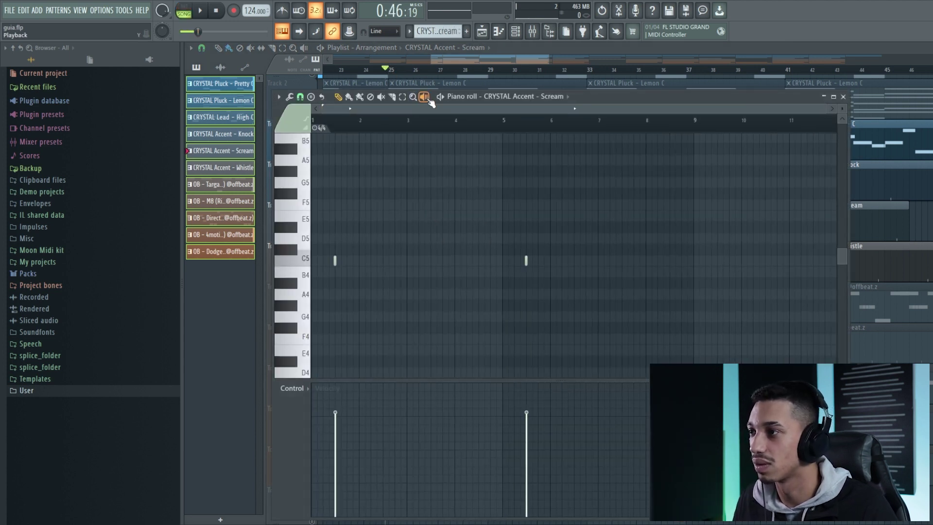
key(space)
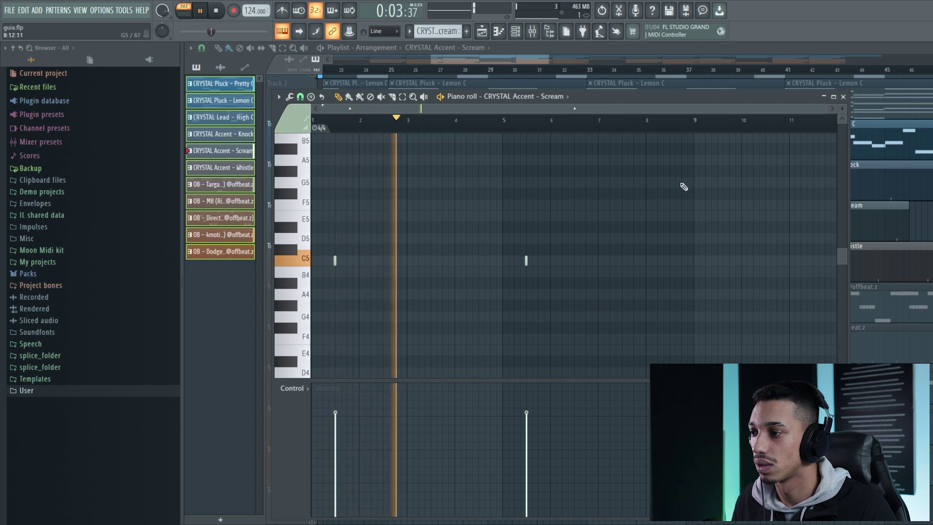
key(space)
click(844, 96)
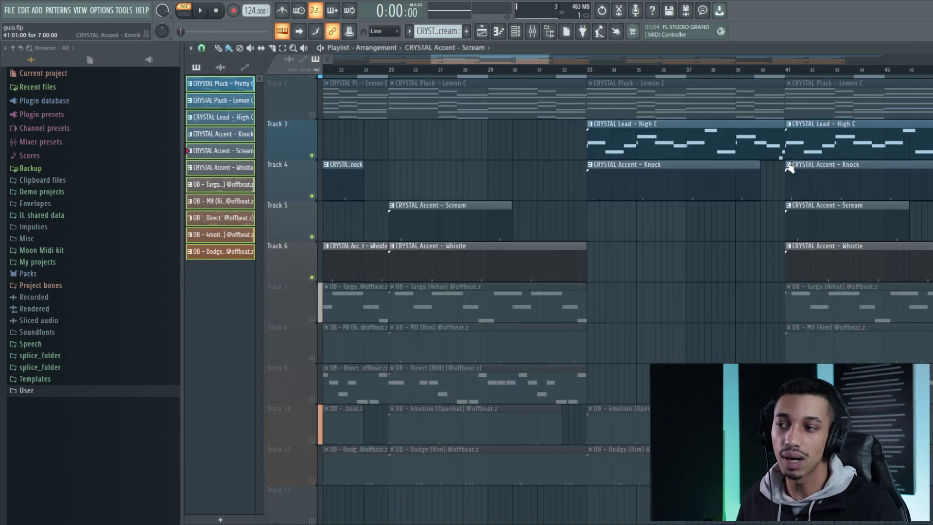
Step: Select all Knock, Scream and Whistle accent clips on Tracks 4 to 6 across the whole arrangement
scroll(781, 190, down, 5)
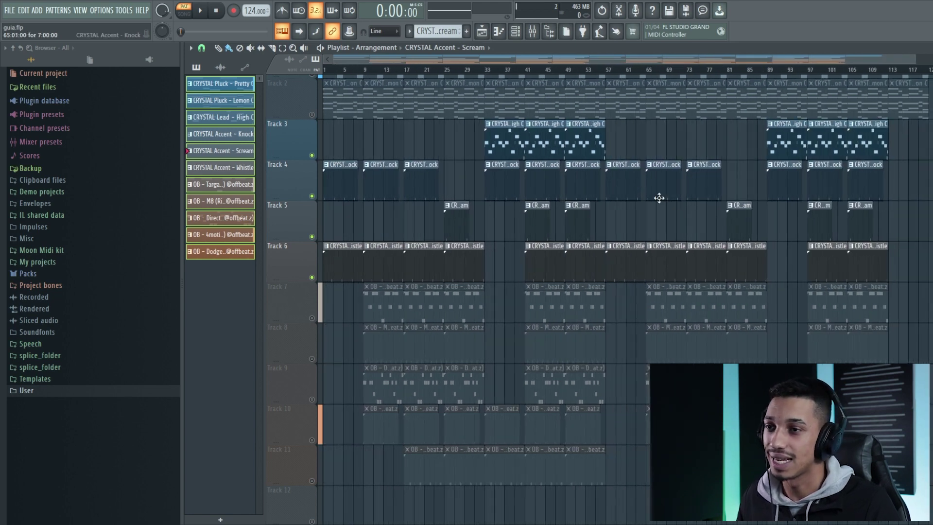
drag(926, 241, 321, 160)
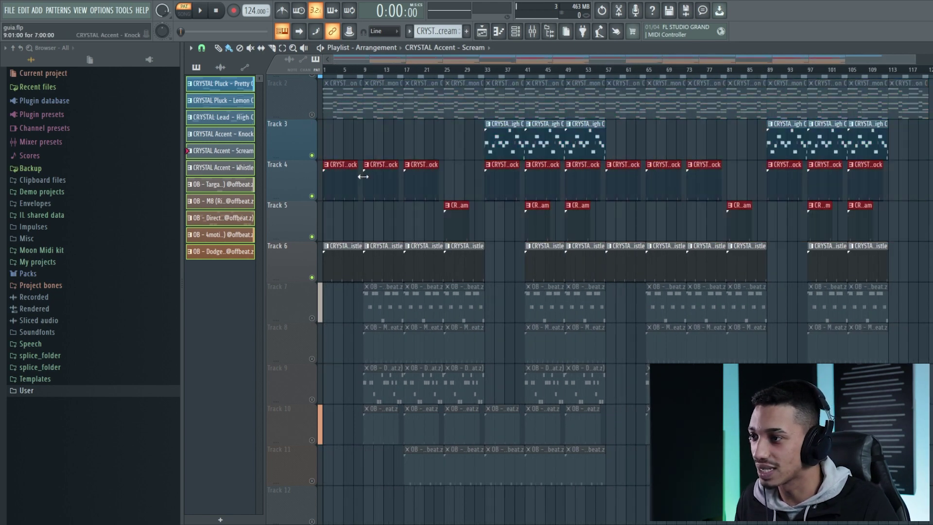
drag(925, 282, 324, 160)
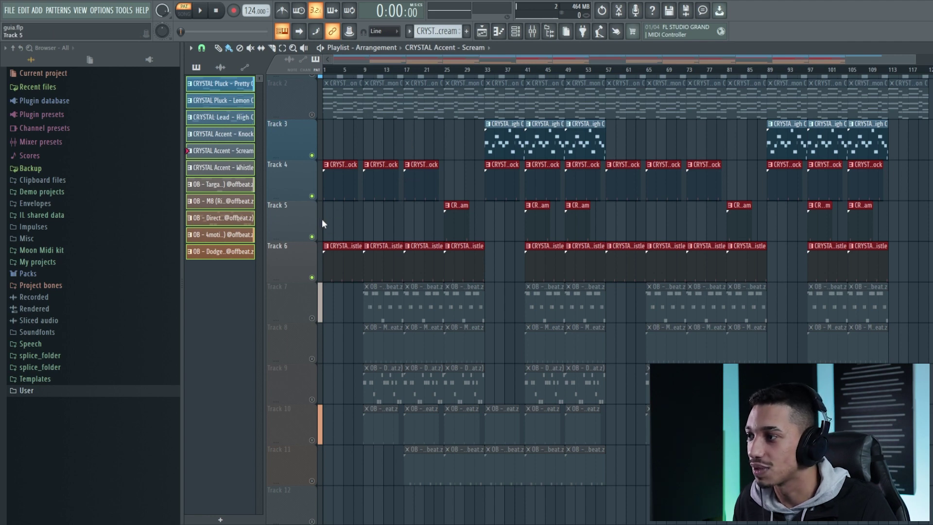
Step: Solo Track 4, clear the clip selection, and reactivate Tracks 6, 2 and 1 alongside it
right_click(313, 197)
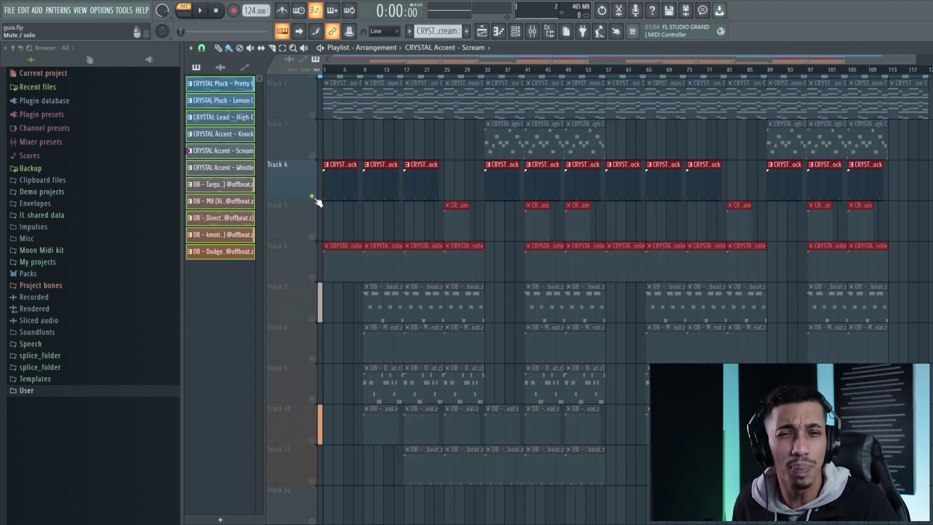
click(347, 228)
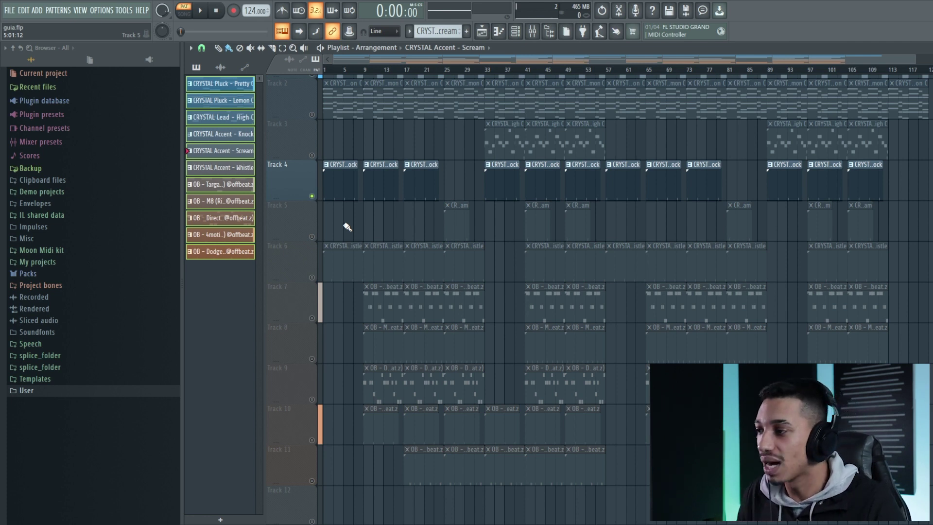
click(312, 278)
scroll(321, 160, up, 1)
click(313, 151)
click(313, 110)
Step: Switch playback to song mode, play the arrangement from the start with the active layers, and stop it
key(l)
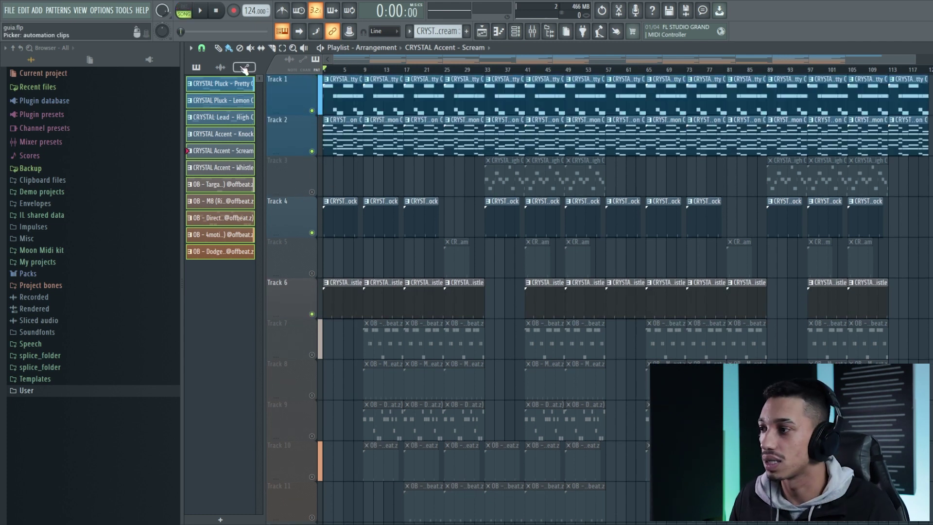
key(space)
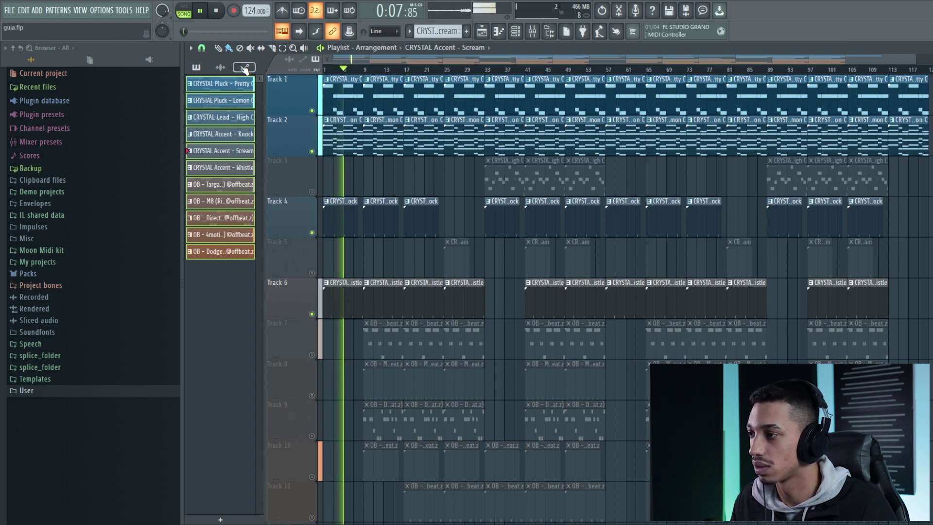
key(space)
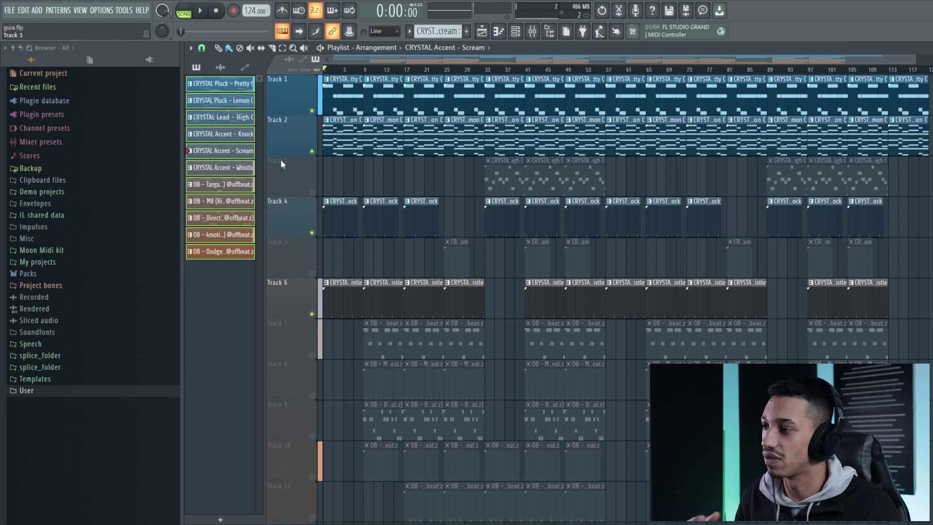
Step: Open the first M8 (Rim) clip on Track 8 in the piano roll, play its pattern, and close the piano roll
scroll(333, 212, down, 2)
scroll(350, 304, up, 3)
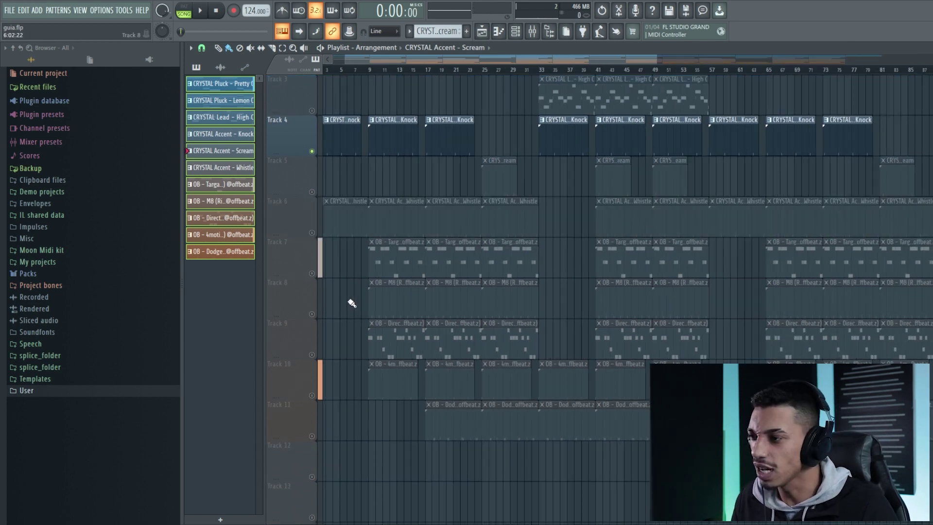
double_click(408, 309)
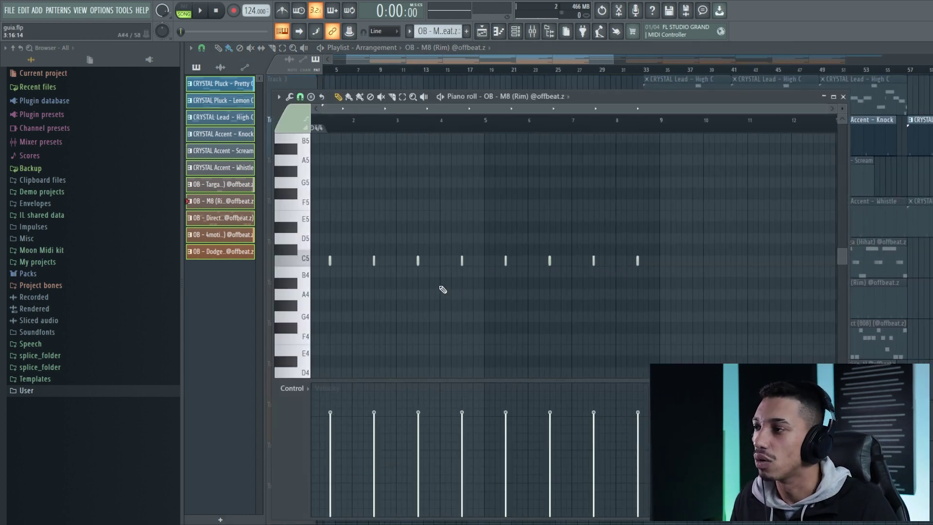
key(space)
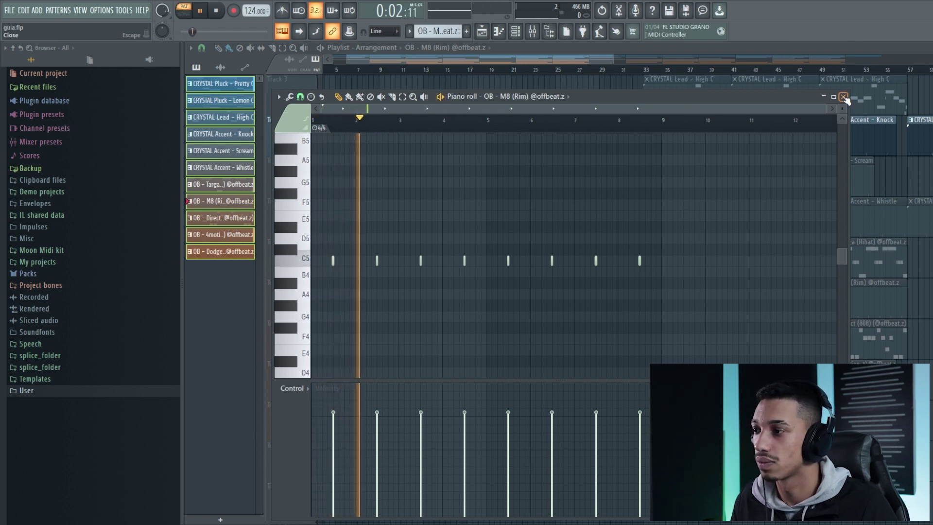
click(843, 97)
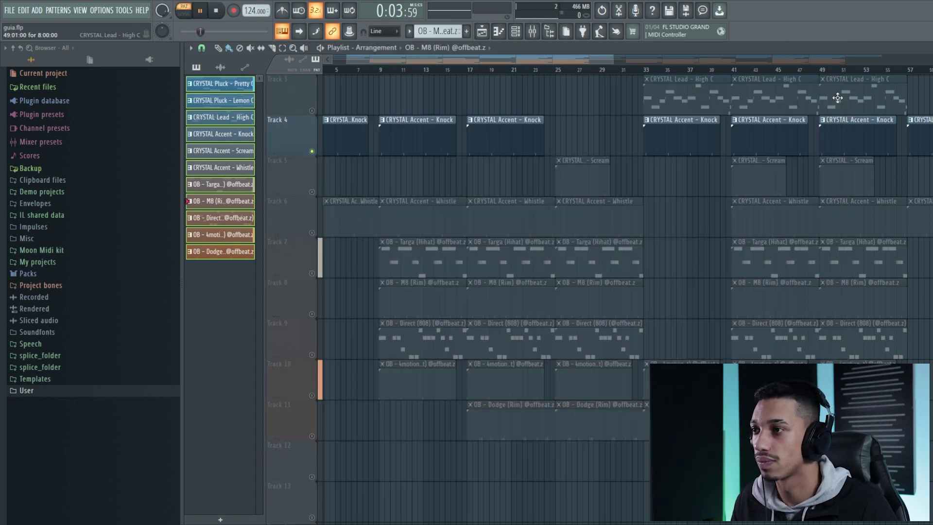
Step: Unmute Track 7 and open its first Targa (Hihat) clip in the piano roll with the full pattern in view
click(312, 274)
double_click(397, 253)
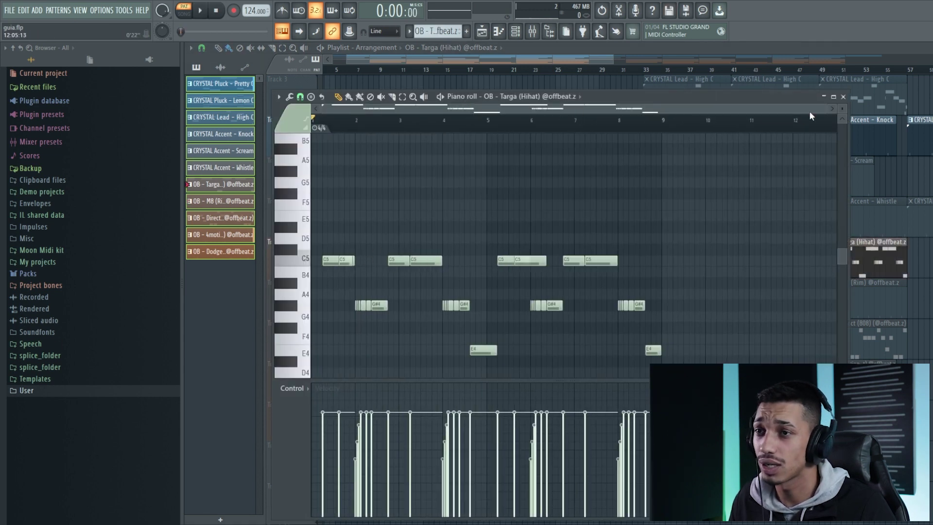
drag(826, 107, 715, 113)
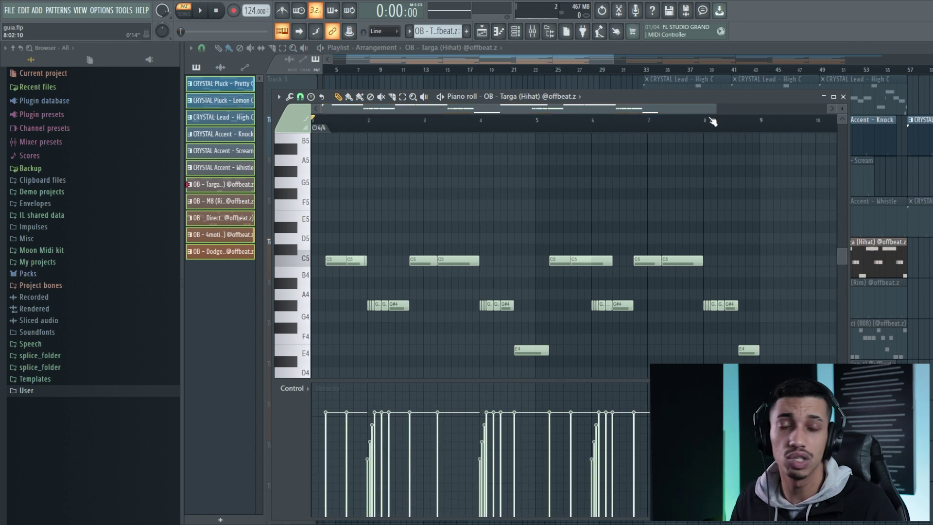
Step: Select the hihat's lower G#4 and E4 notes, then select only its C5 notes to compare the pitch groups
drag(355, 296, 676, 328)
scroll(819, 338, down, 2)
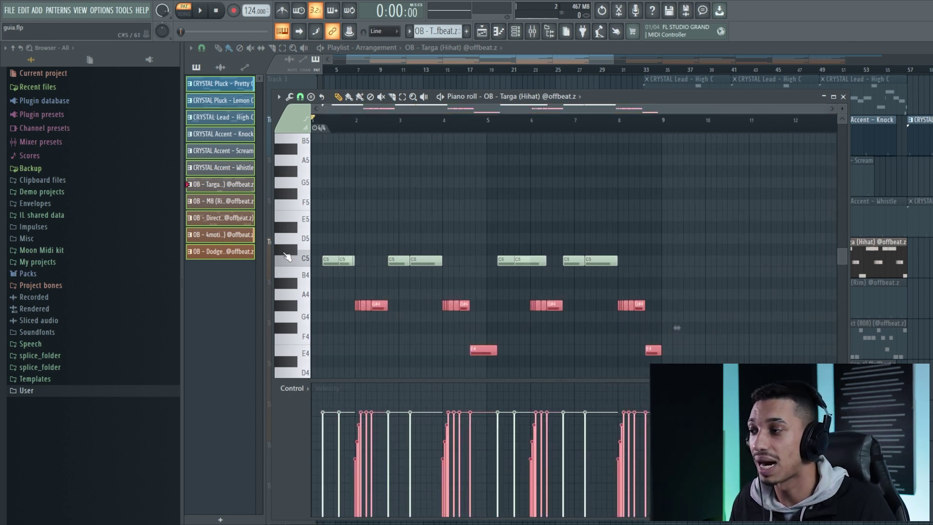
drag(323, 236, 734, 270)
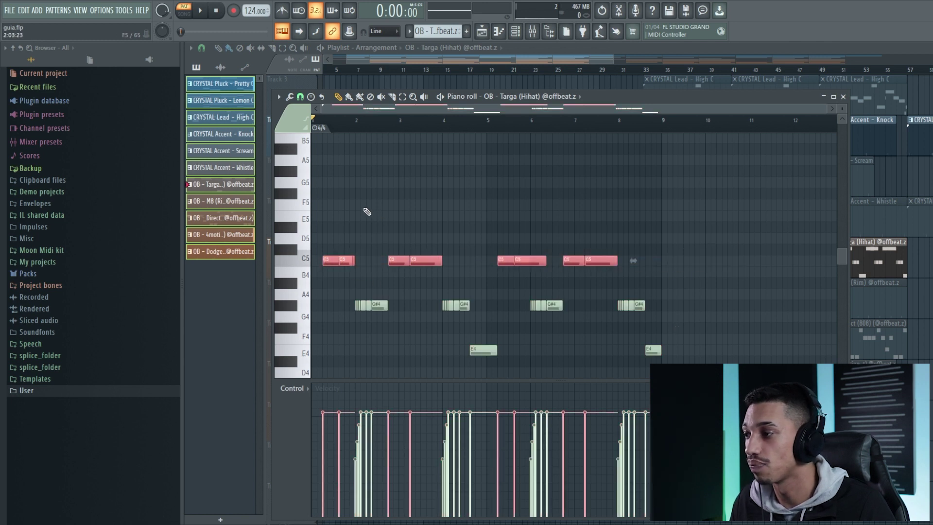
Step: Play the Targa (Hihat) pattern in the piano roll, clear the note selection, stop playback, and close the piano roll
scroll(367, 145, up, 3)
scroll(368, 138, left, 3)
key(space)
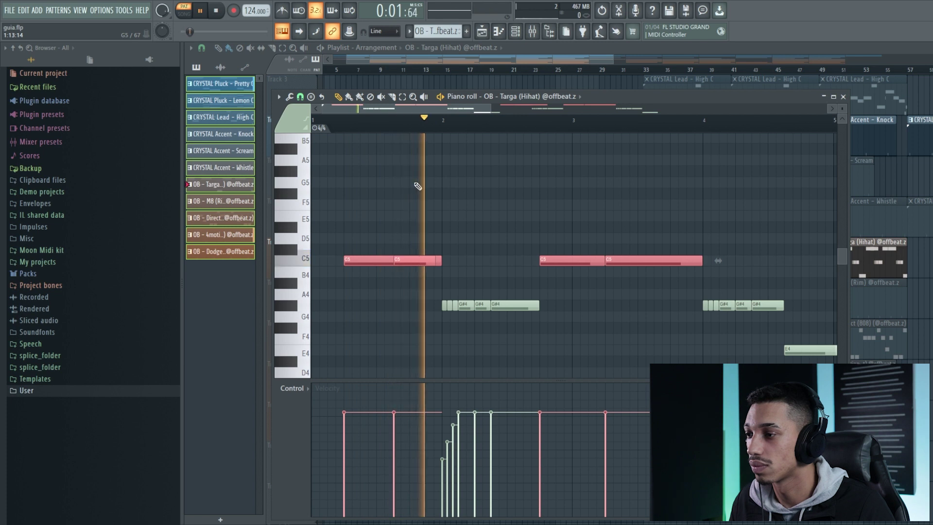
scroll(395, 204, down, 2)
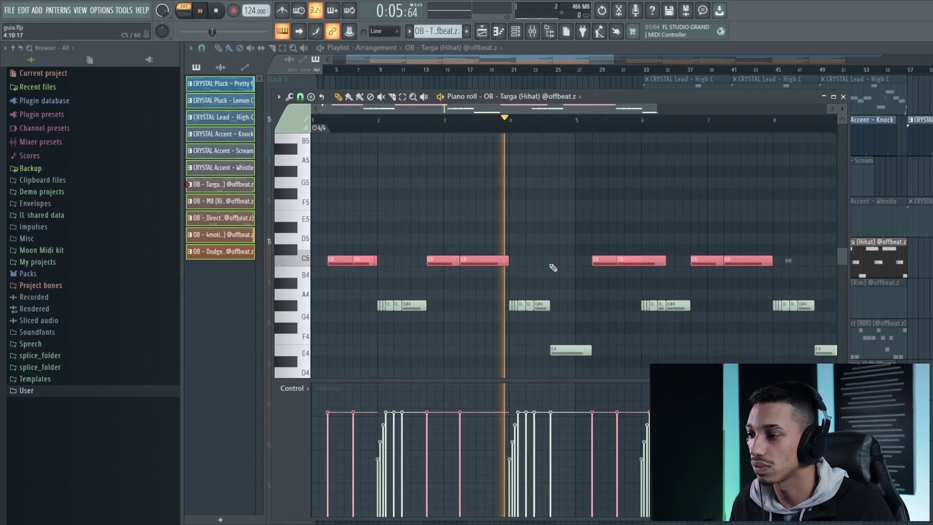
scroll(552, 267, up, 1)
scroll(552, 262, down, 2)
scroll(540, 248, down, 1)
key(ctrl+d)
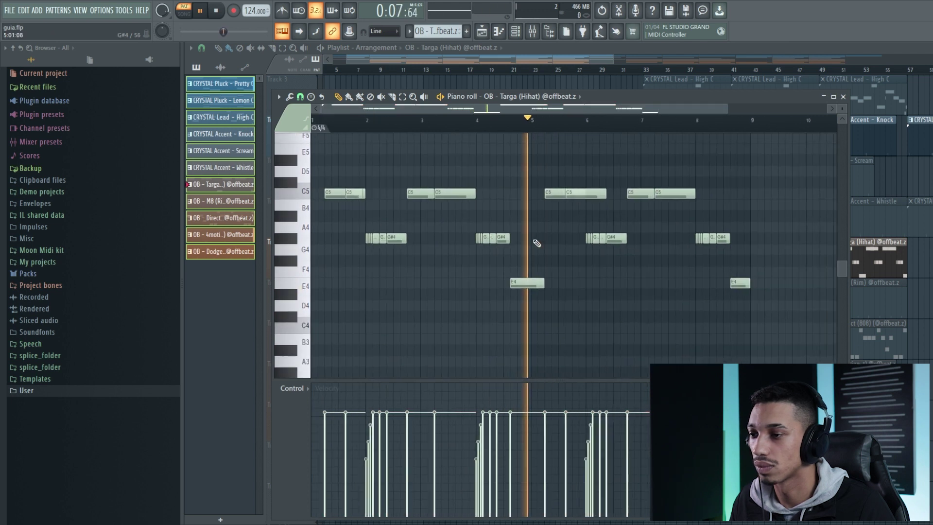
scroll(636, 293, down, 1)
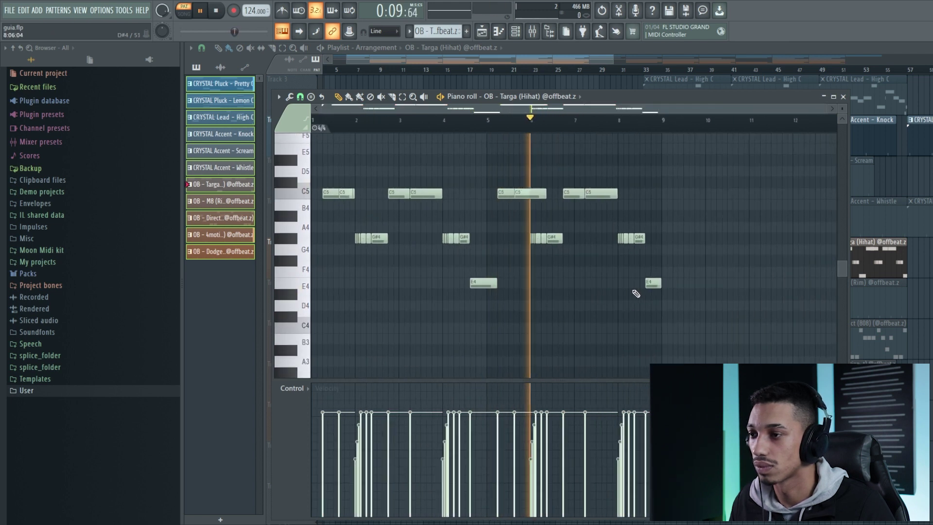
scroll(632, 295, up, 2)
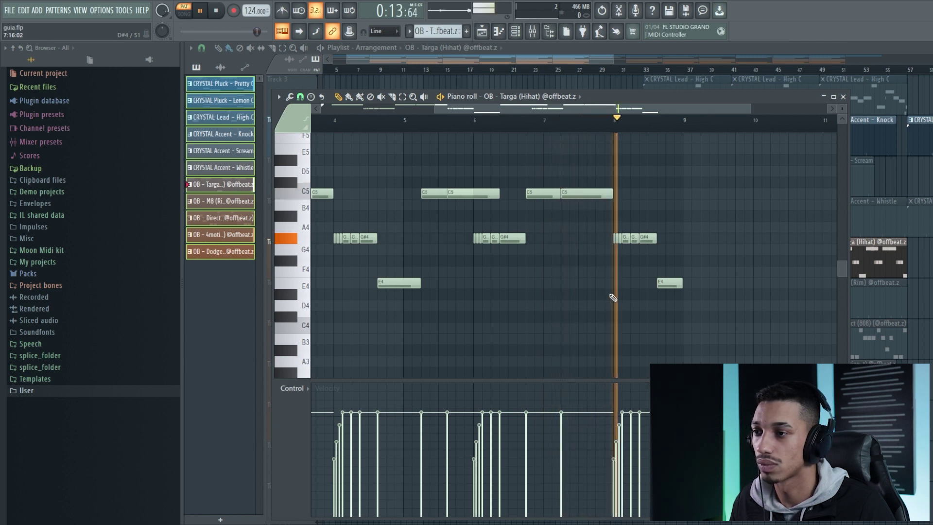
key(space)
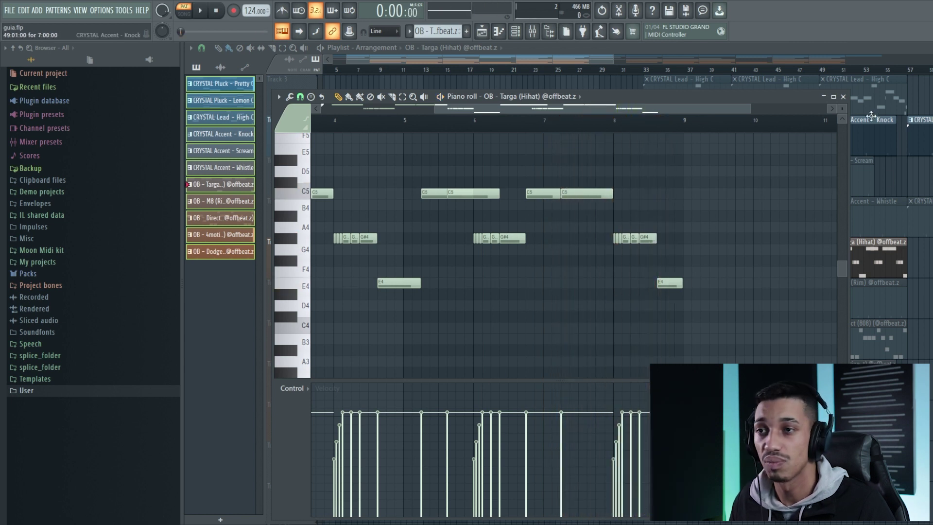
click(843, 97)
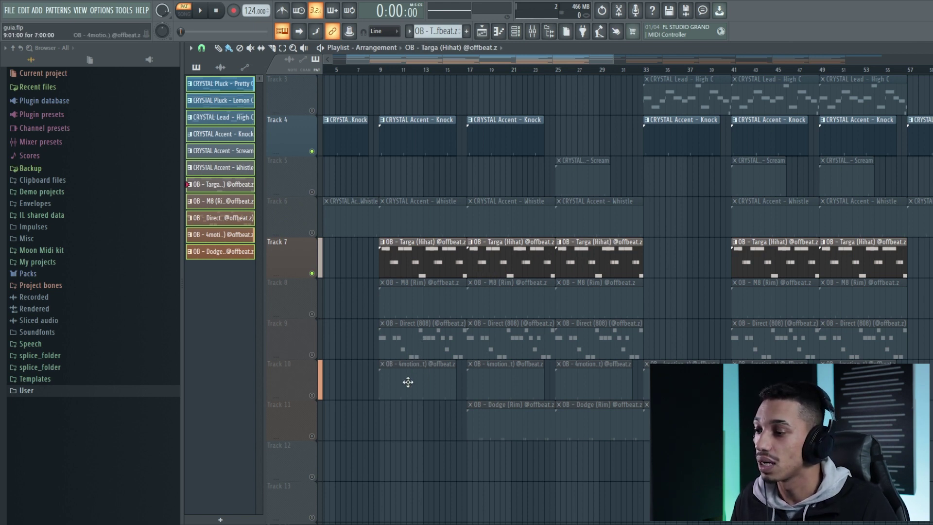
Step: Open the first 4motion (Openhat) clip on Track 10 in the piano roll, play its pattern briefly, and close the piano roll
scroll(512, 404, up, 2)
double_click(455, 390)
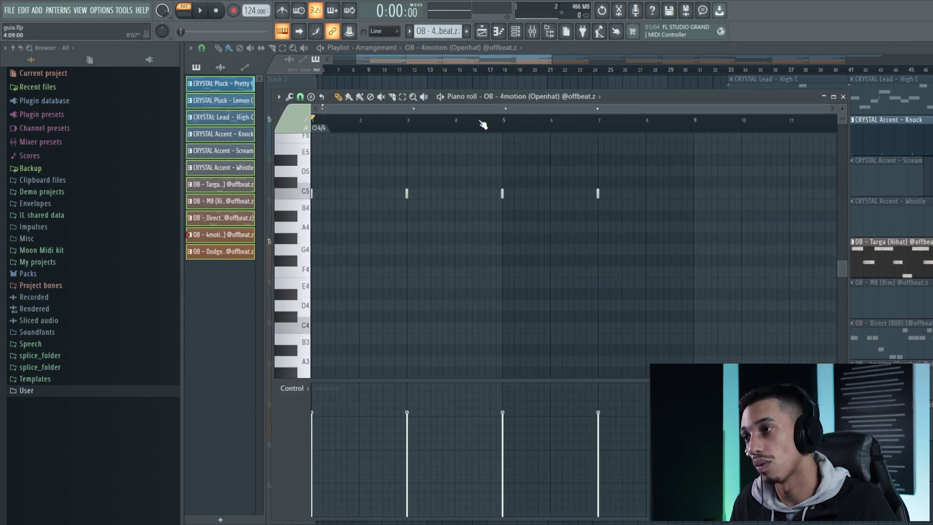
key(space)
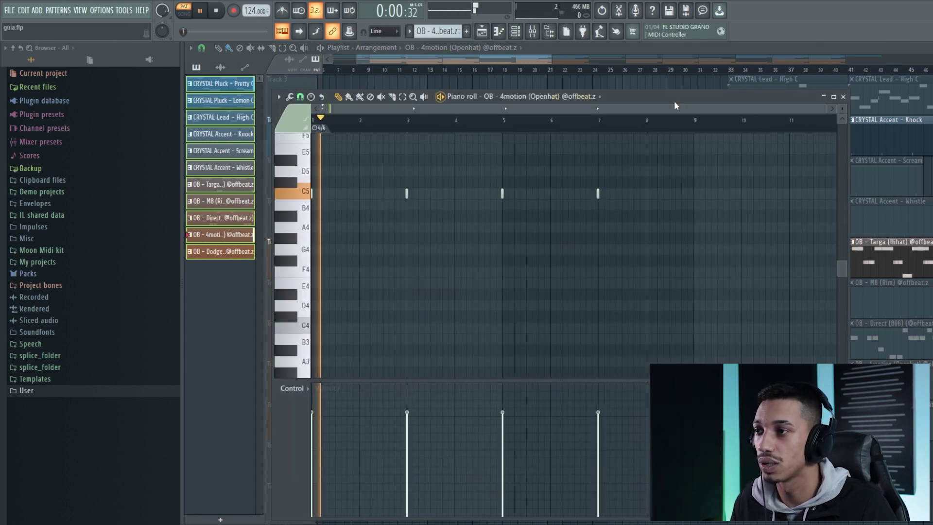
key(space)
click(843, 97)
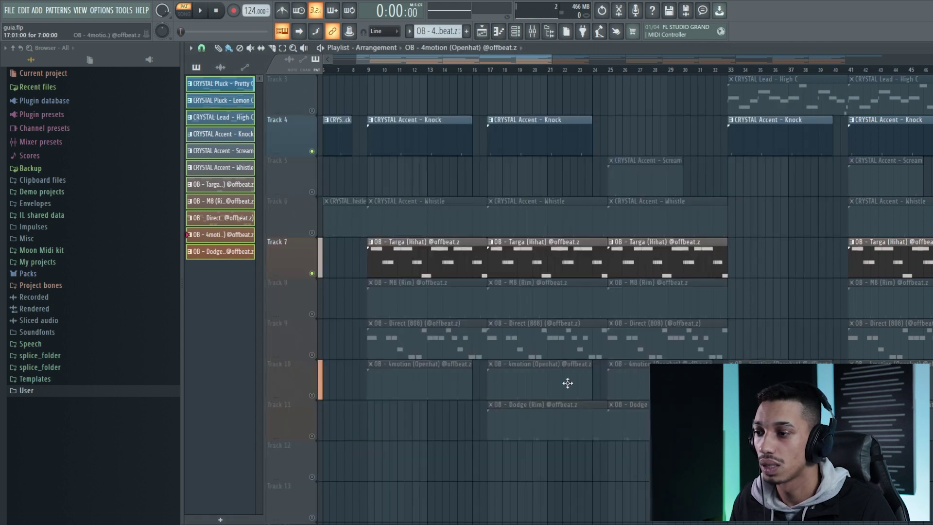
Step: Open the first Dodge (Rim) clip on Track 11 in the piano roll, play its pattern, and close the piano roll
double_click(542, 432)
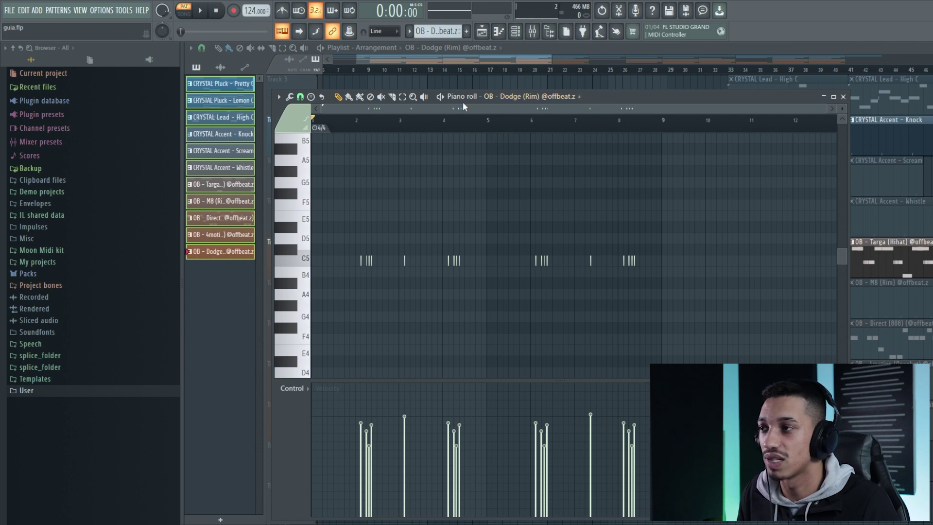
key(space)
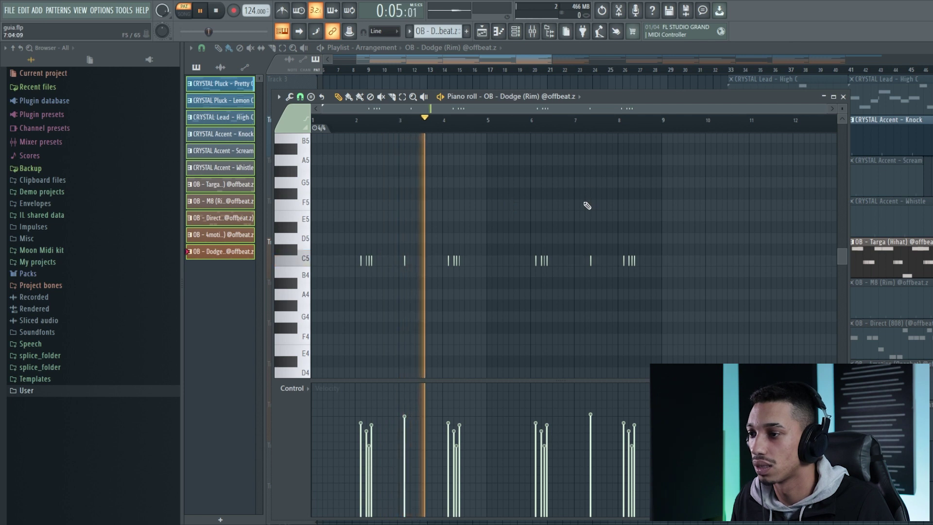
key(space)
click(844, 97)
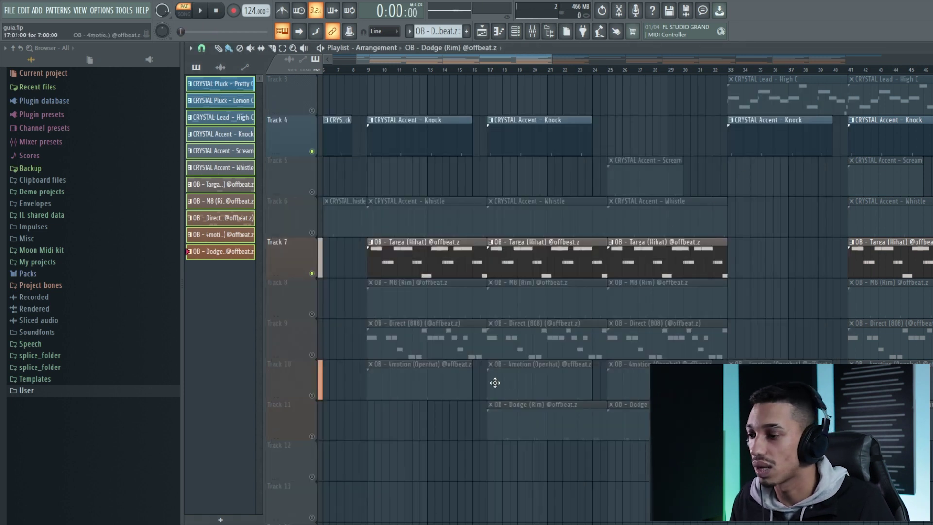
Step: Open the first Direct (808) clip on Track 9 in the piano roll, highlight all its notes, and clear the selection
double_click(421, 348)
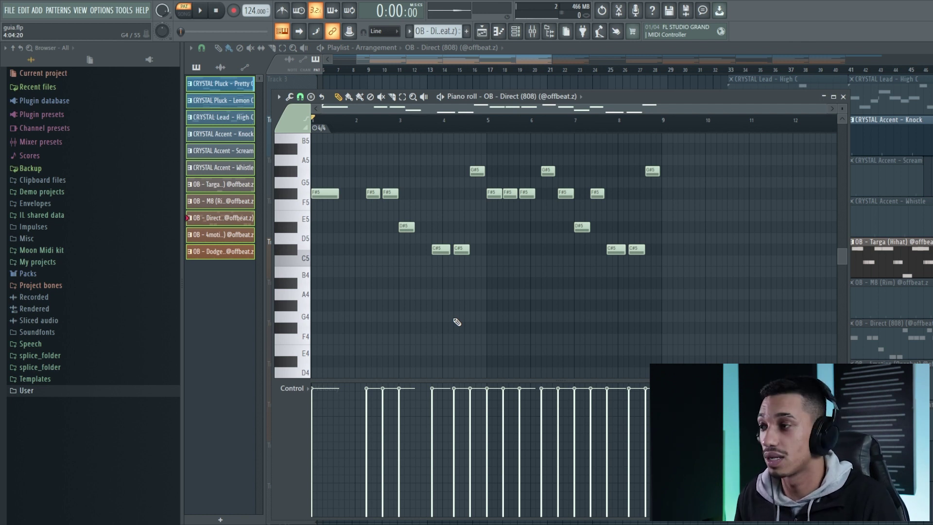
drag(734, 322, 329, 191)
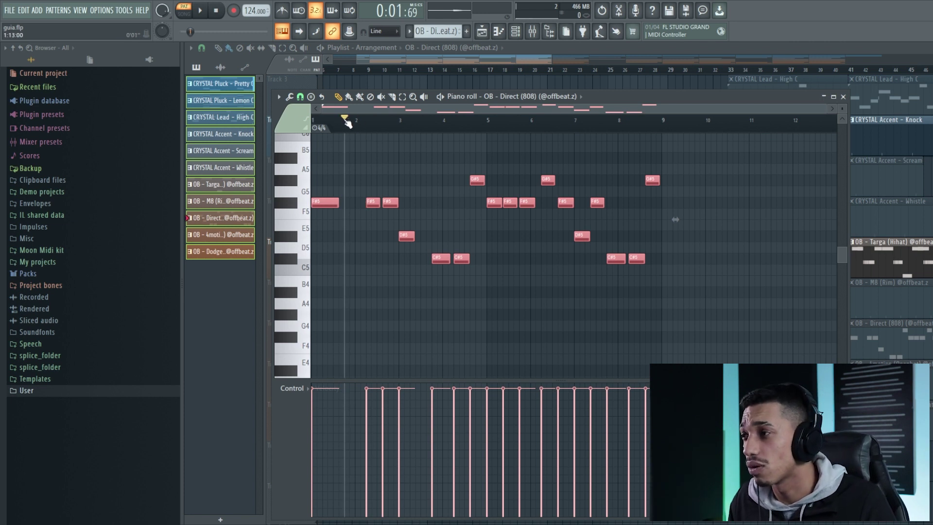
click(732, 180)
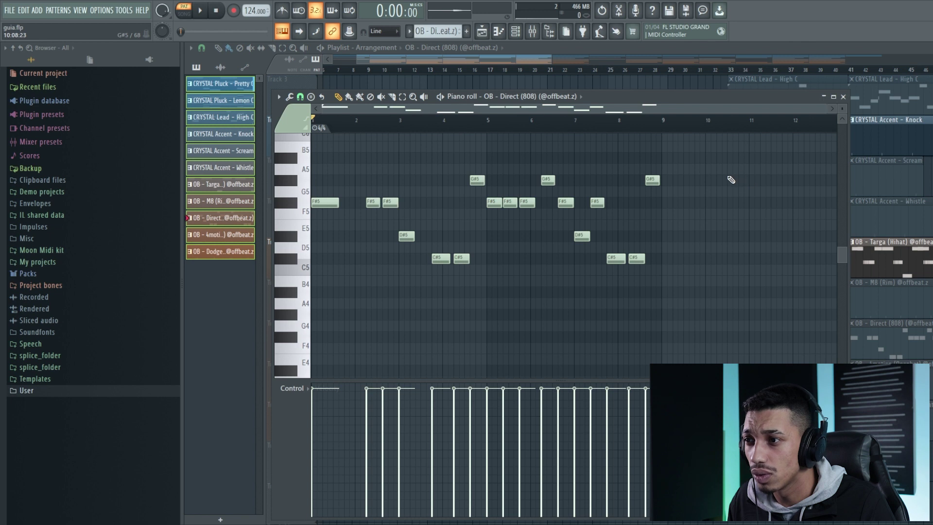
Step: Play the Direct (808) pattern, stop it, and close the piano roll
click(445, 99)
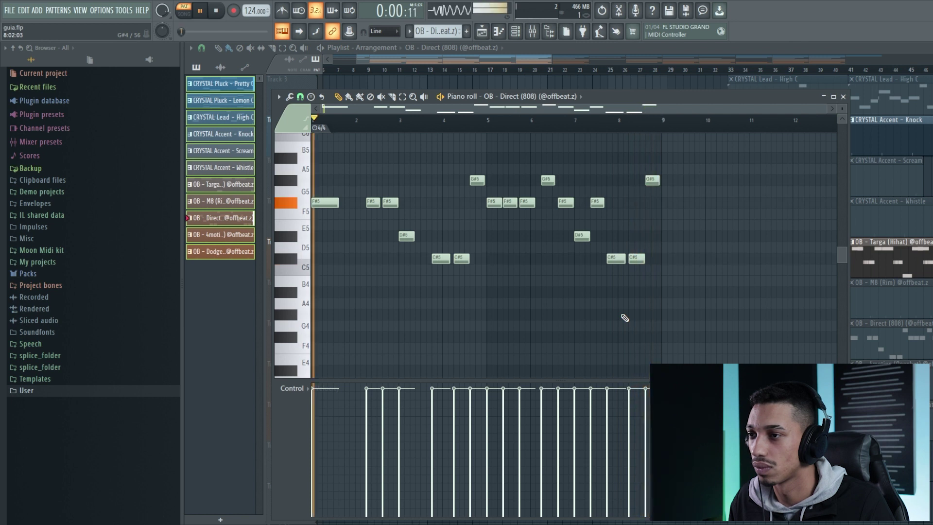
key(space)
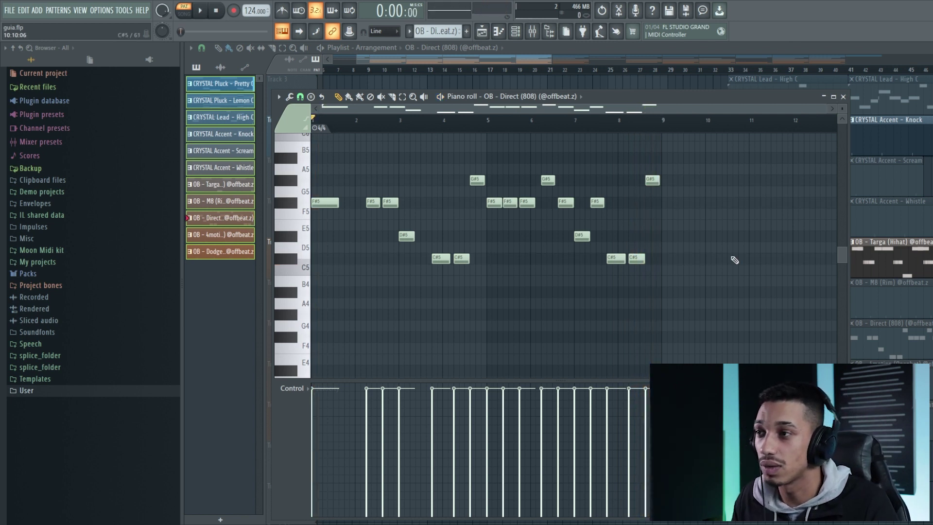
mouse_move(606, 96)
mouse_down()
mouse_move(608, 83)
mouse_move(611, 147)
mouse_move(600, 92)
mouse_up()
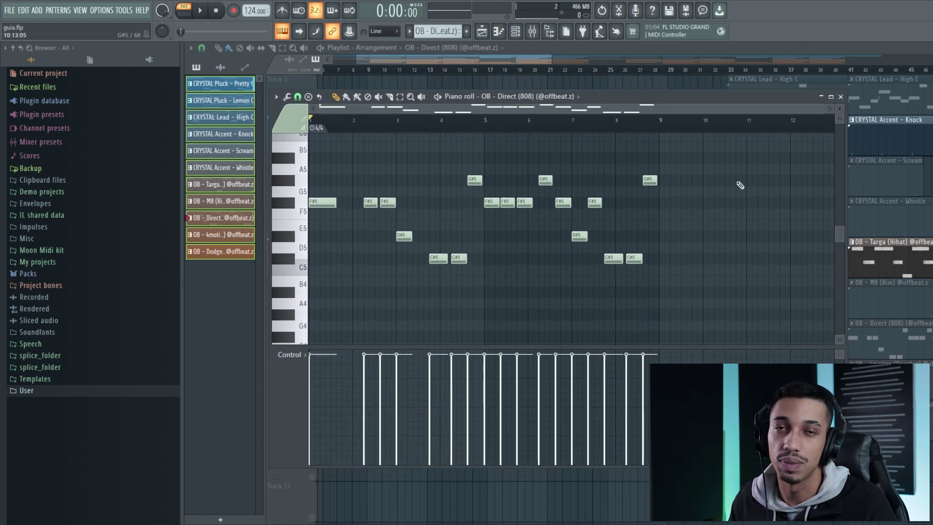
click(842, 97)
Step: Unmute all playlist tracks and set playback to song mode with the start marker at the beginning of the arrangement
click(320, 398)
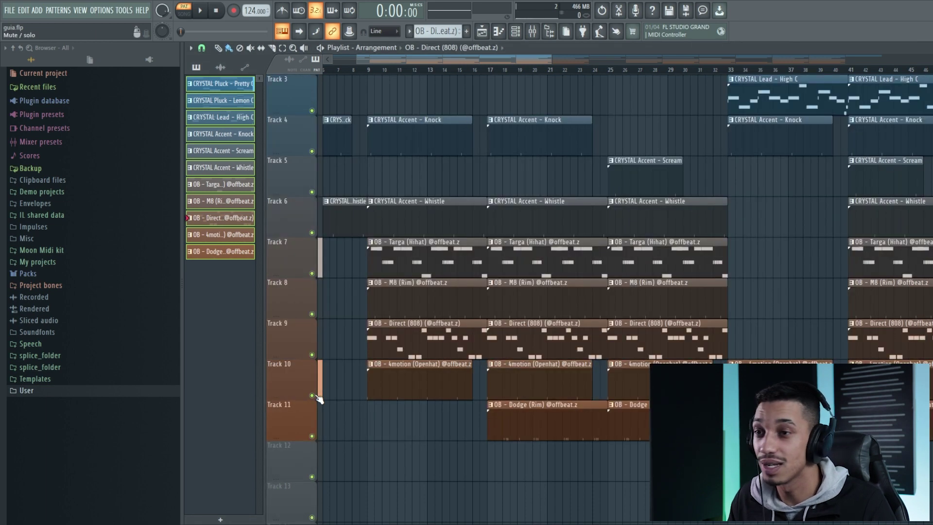
scroll(351, 76, down, 6)
scroll(351, 75, up, 1)
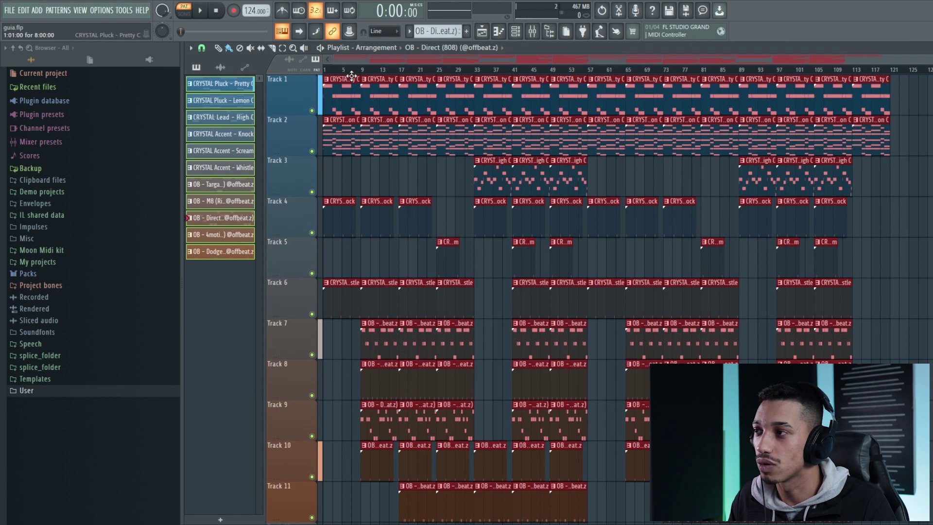
drag(351, 72, 341, 73)
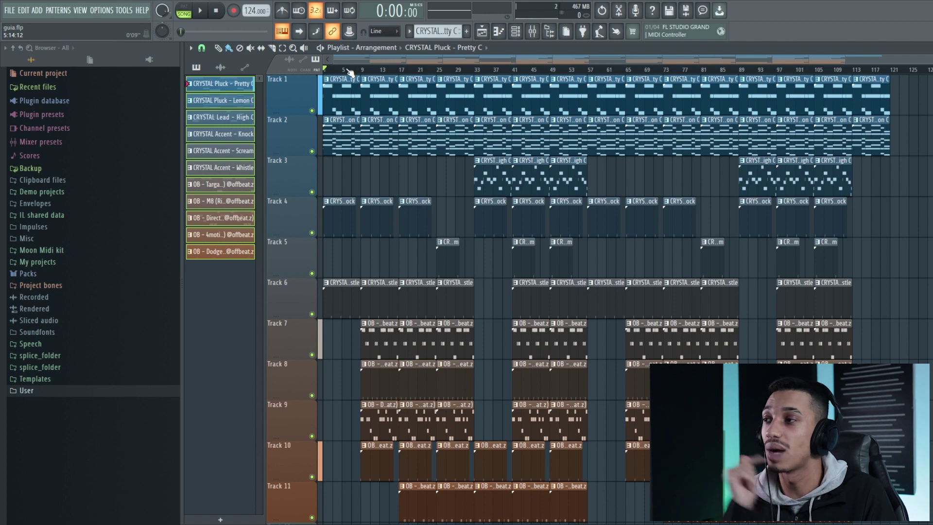
scroll(391, 146, down, 2)
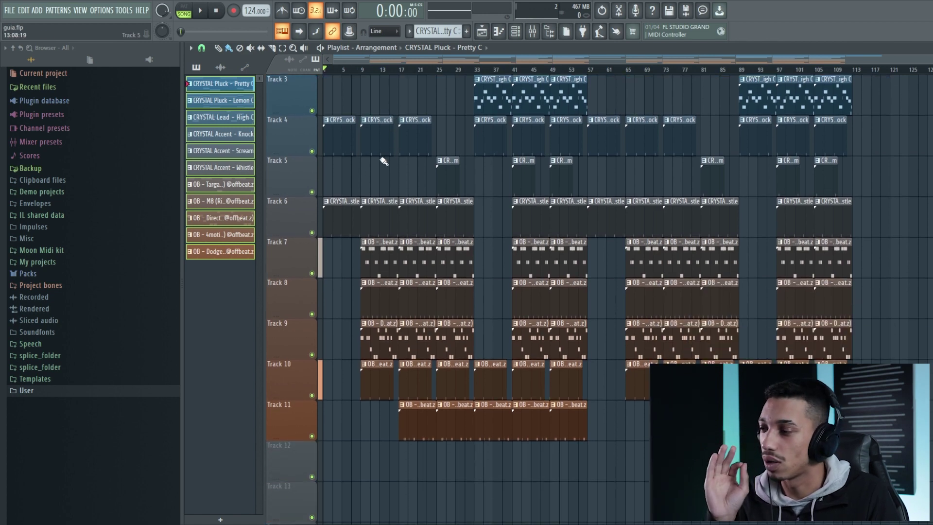
Step: Add the tag 04 sample from the User library's tag folder to Track 12, starting at about bar 6
click(27, 391)
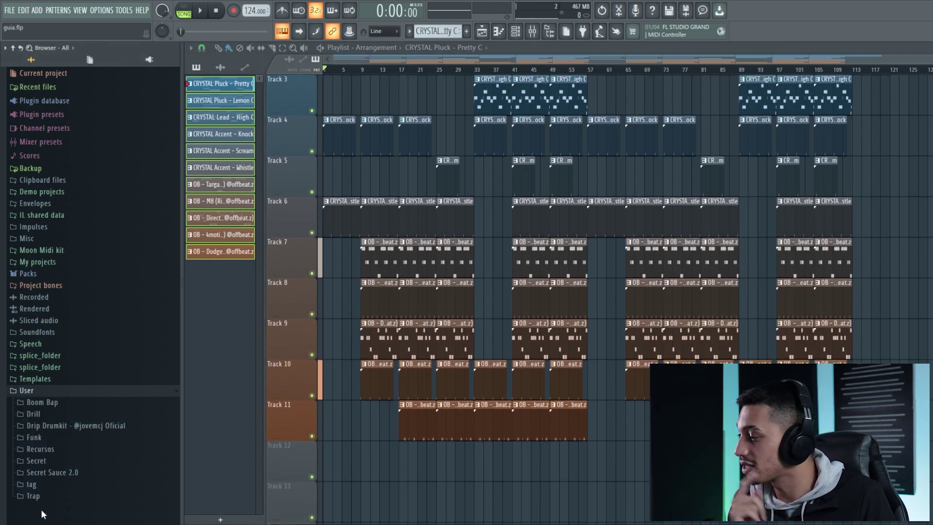
click(31, 484)
drag(39, 486, 363, 469)
scroll(362, 474, up, 1)
drag(574, 466, 502, 462)
scroll(529, 465, up, 3)
scroll(510, 460, down, 6)
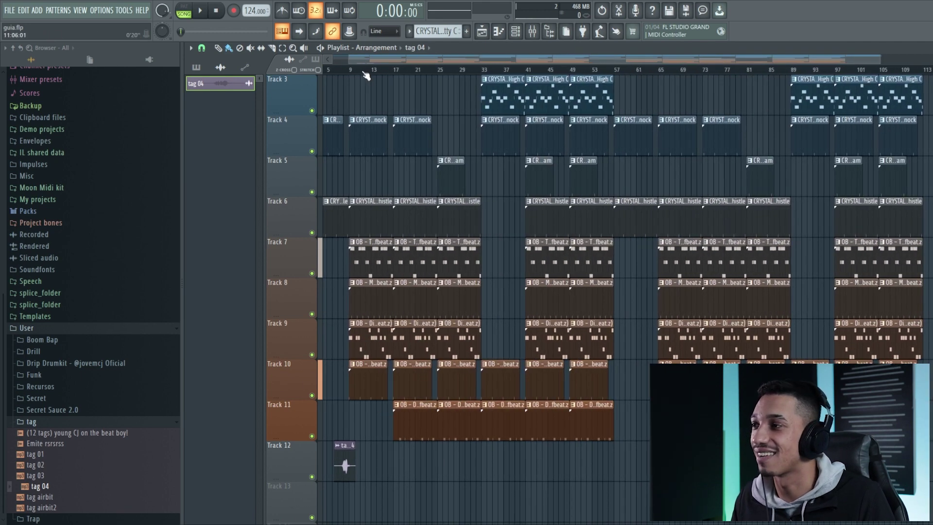
Step: Play the full arrangement from the start, following the playhead through the CRYSTAL Lead - High C section, and stop playback
scroll(367, 76, left, 1)
key(space)
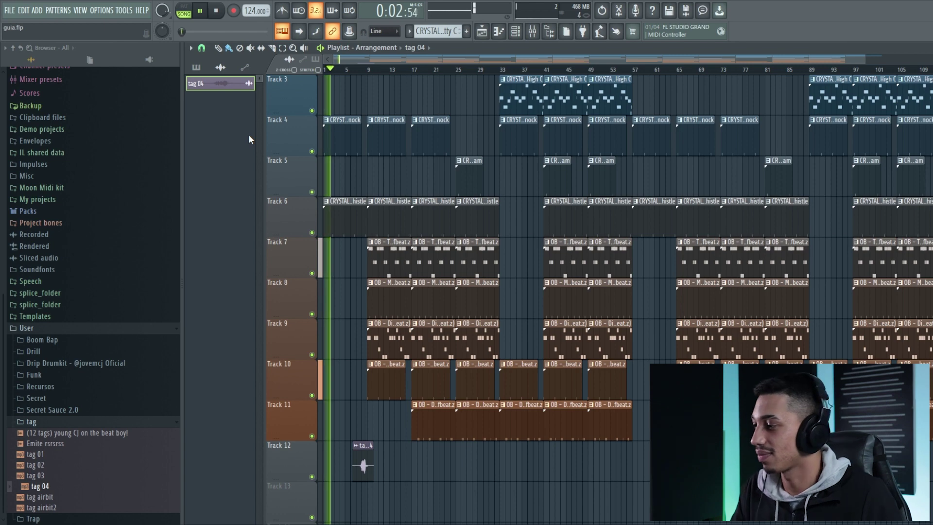
click(159, 330)
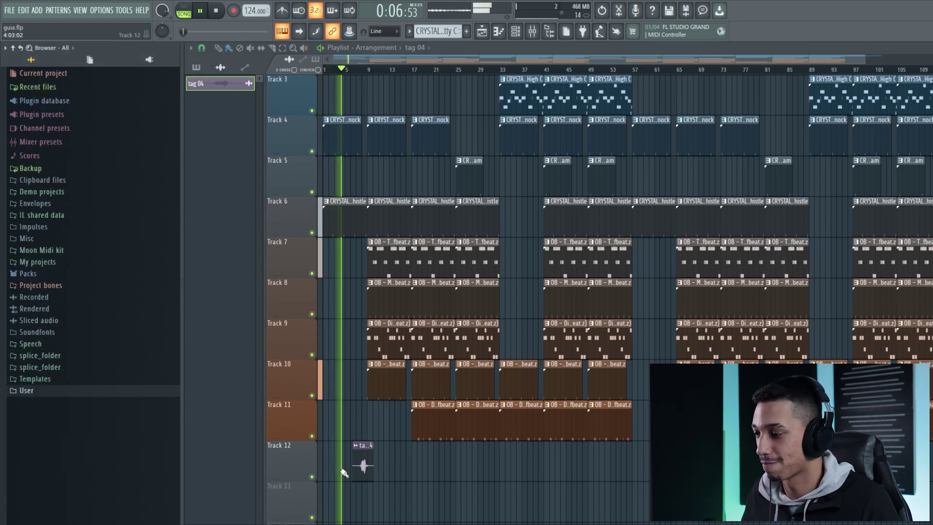
scroll(394, 464, up, 4)
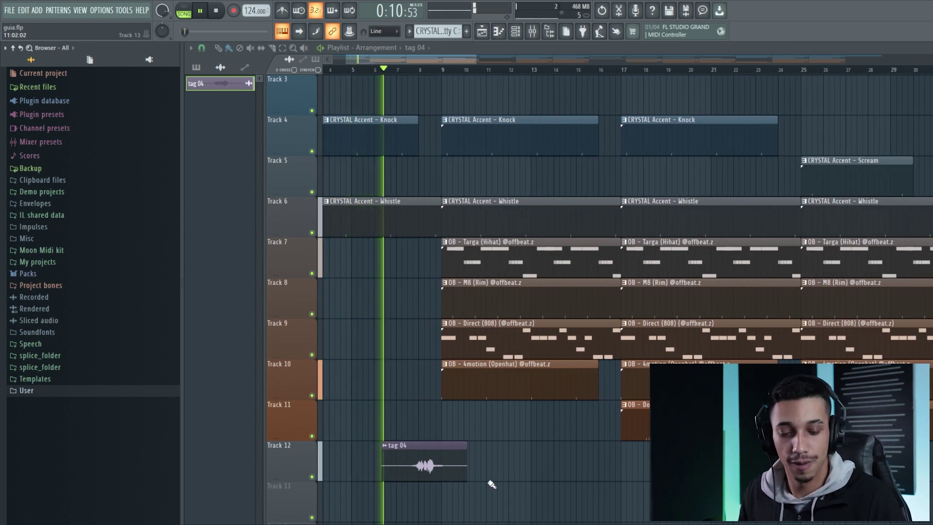
scroll(481, 506, up, 1)
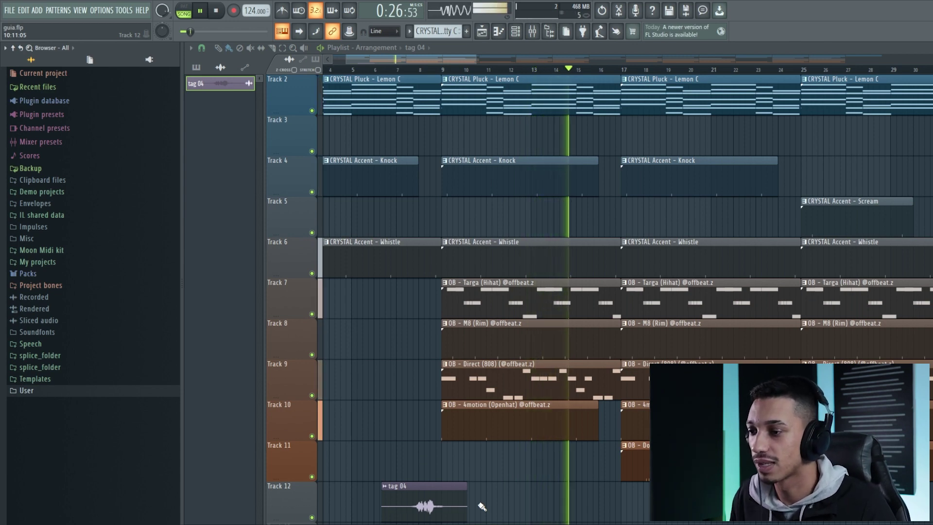
scroll(411, 497, down, 2)
scroll(411, 498, down, 1)
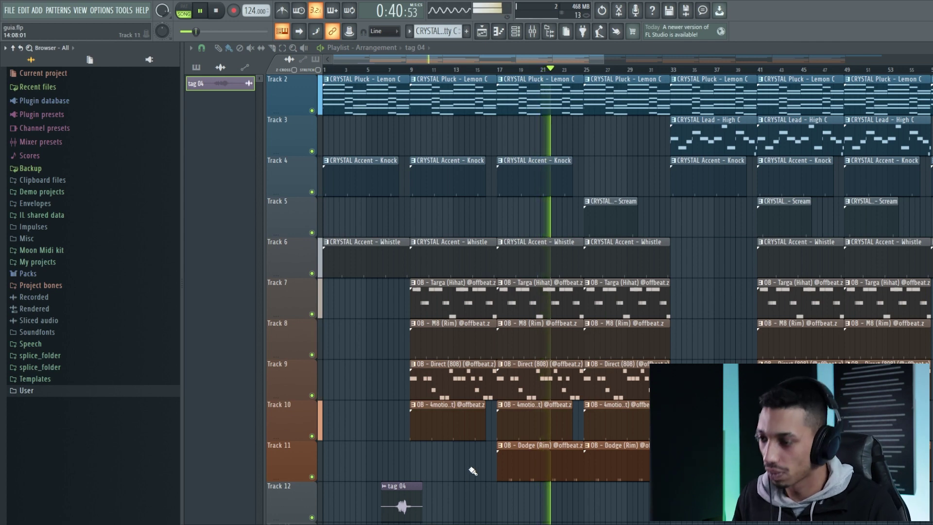
scroll(490, 385, down, 4)
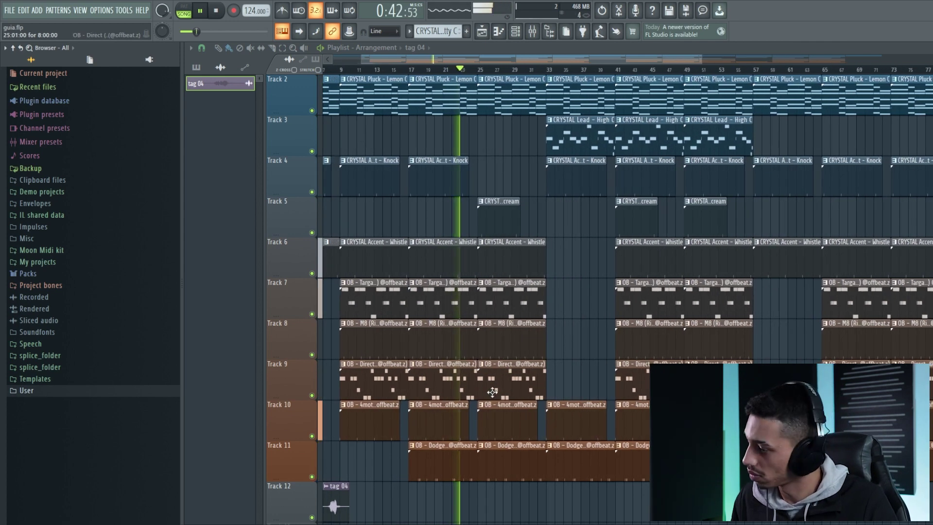
scroll(487, 376, up, 3)
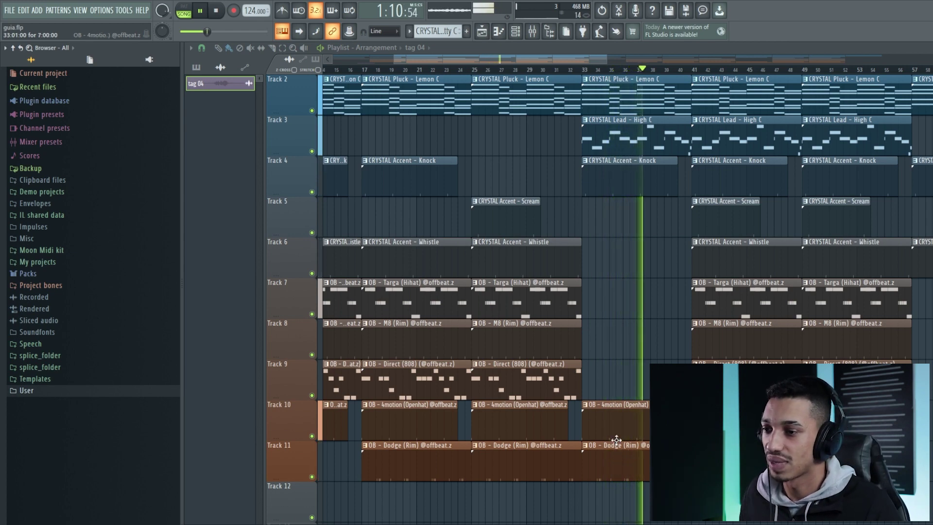
scroll(645, 390, down, 3)
scroll(645, 390, up, 3)
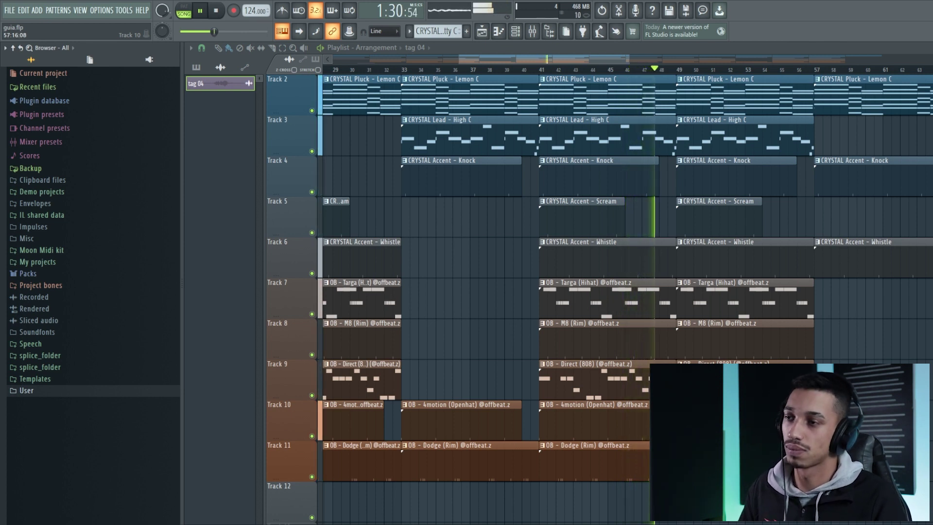
key(space)
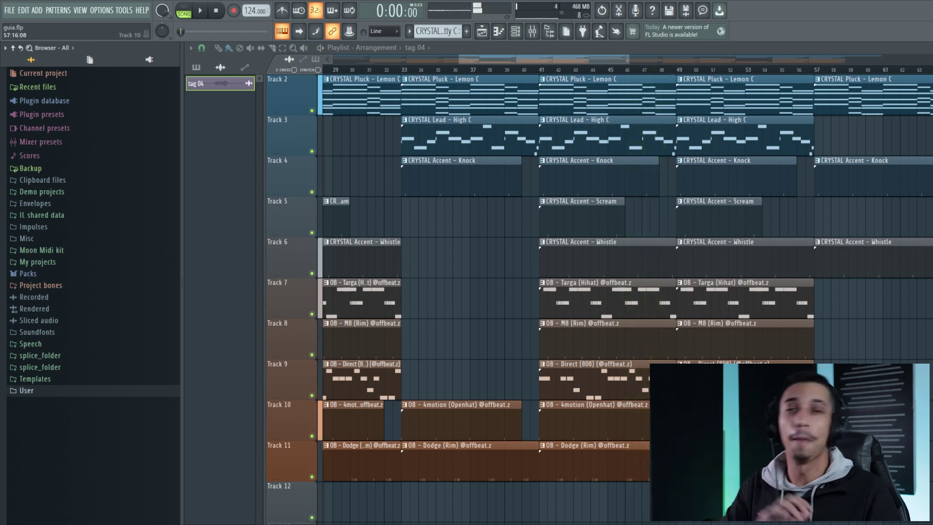